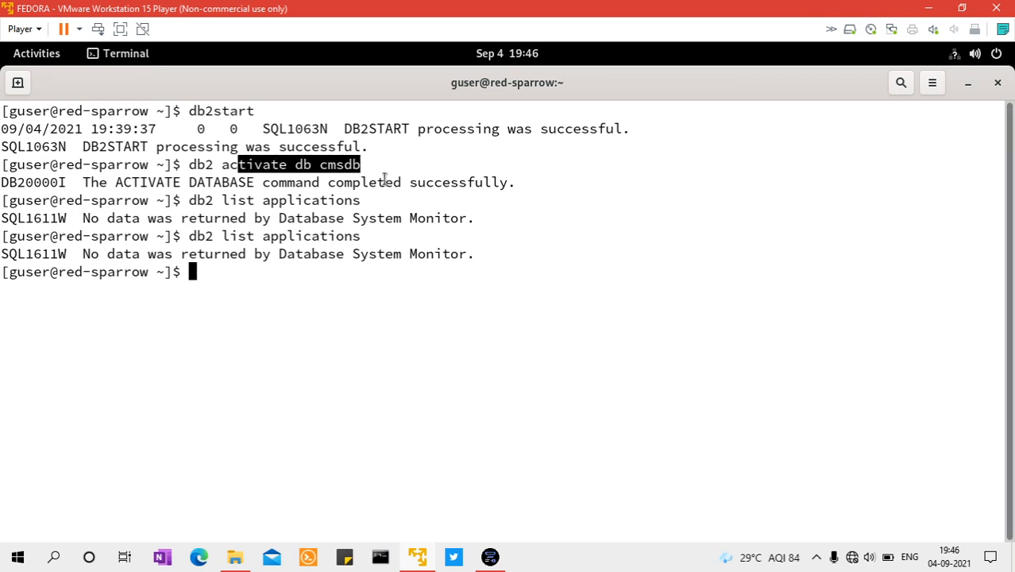
Run db2 list applications twice in the Fedora terminal to check for database connections
left_click_drag(277, 201, 345, 202)
left_click(339, 267)
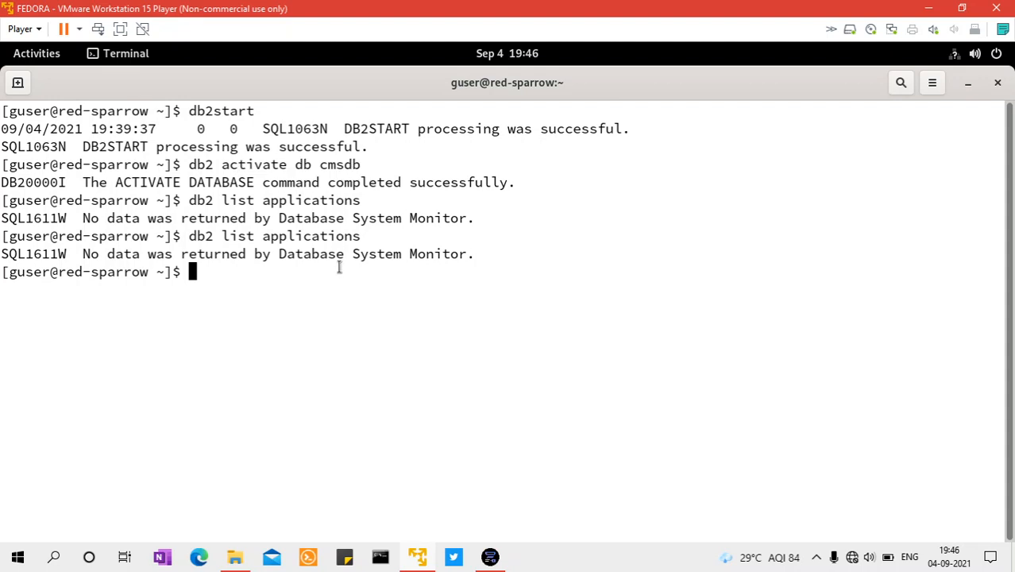
key("Up")
key("Return")
key("Up")
key("Return")
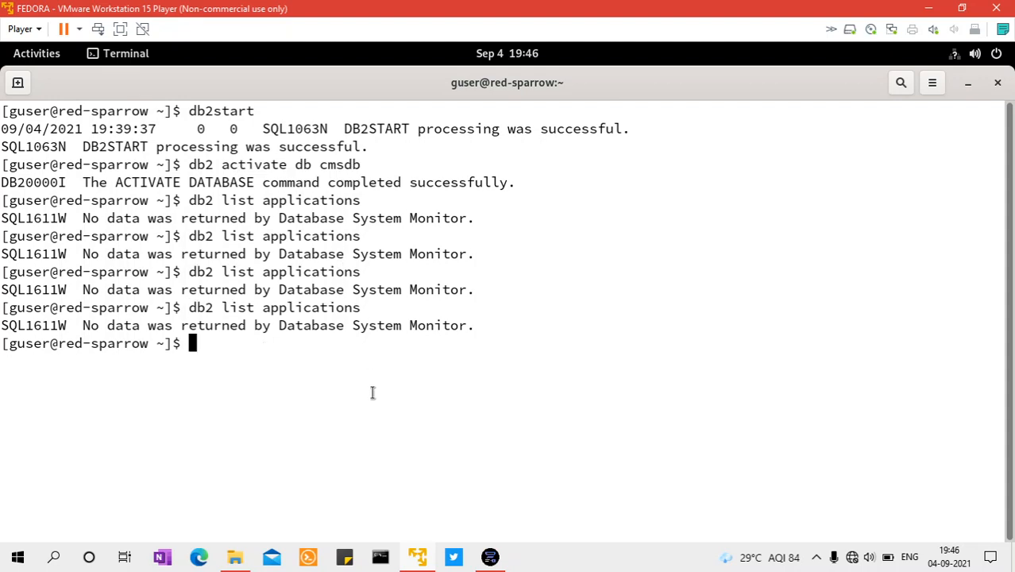
Minimize the virtual machine, launch IBM Db2 Console from the Windows desktop and run its Start console option
left_click(925, 9)
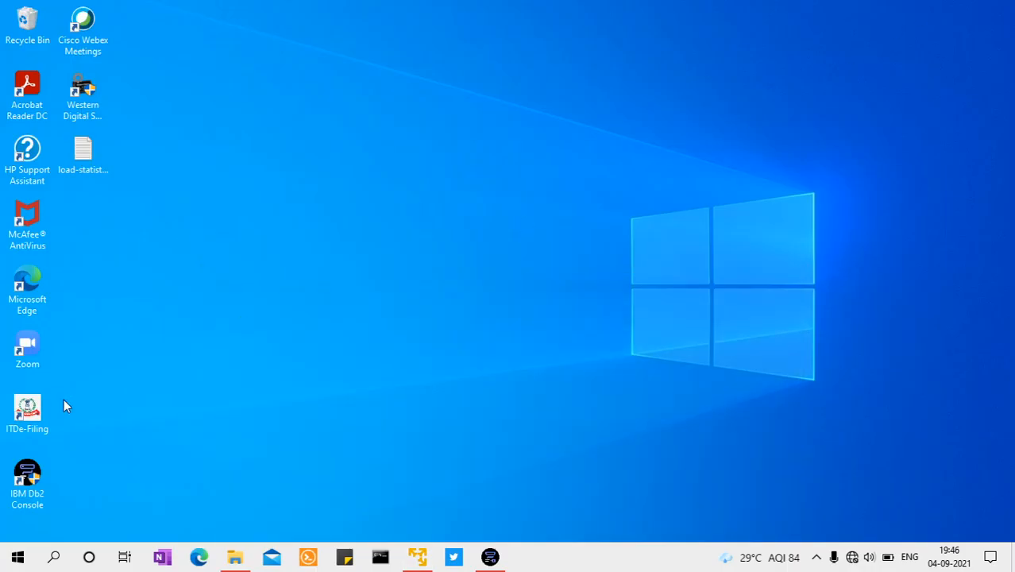
double_click(27, 484)
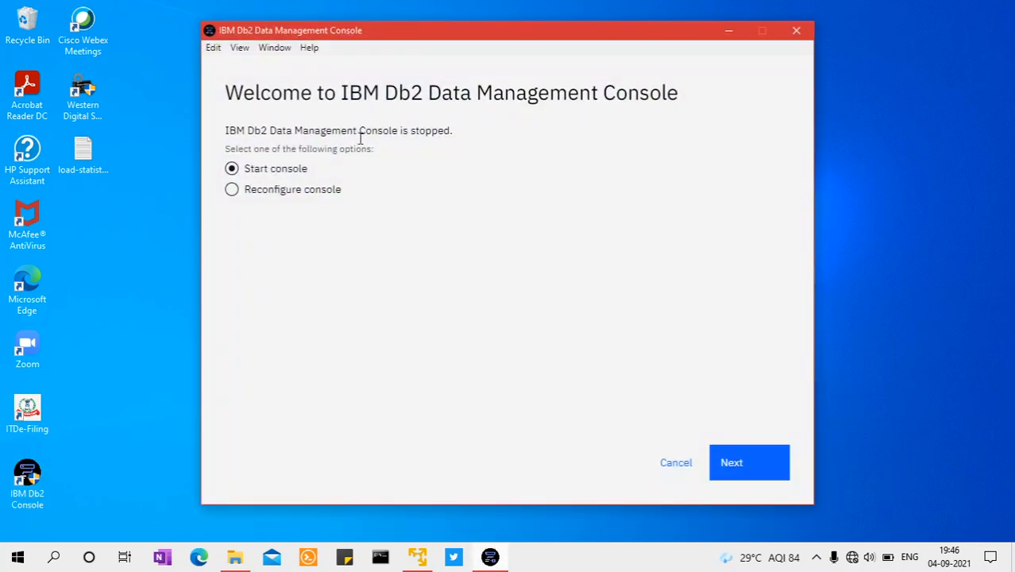
left_click(732, 465)
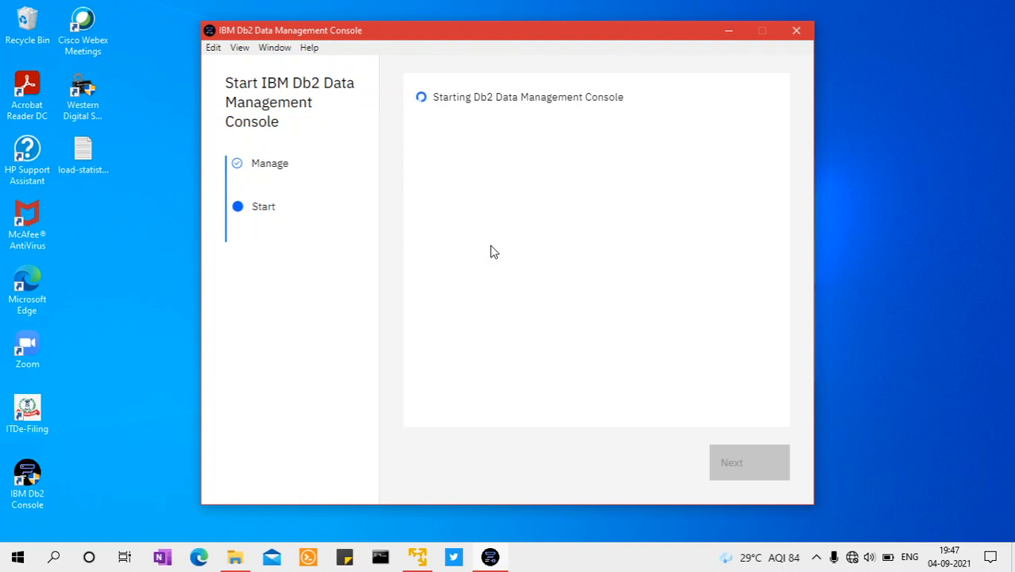
Switch back to the Fedora virtual machine and run db2 list applications three times while the console starts
left_click(422, 561)
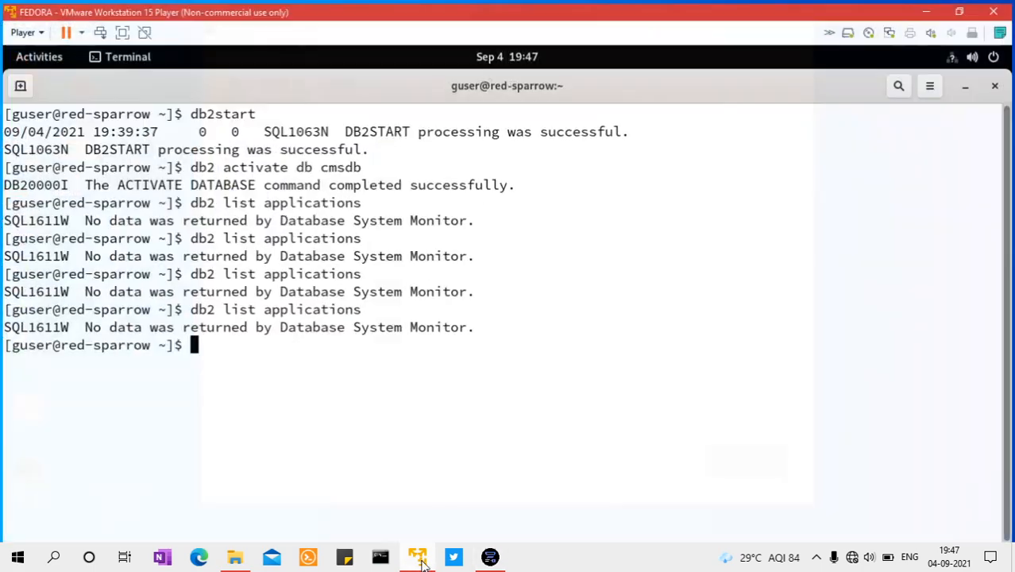
key("Up")
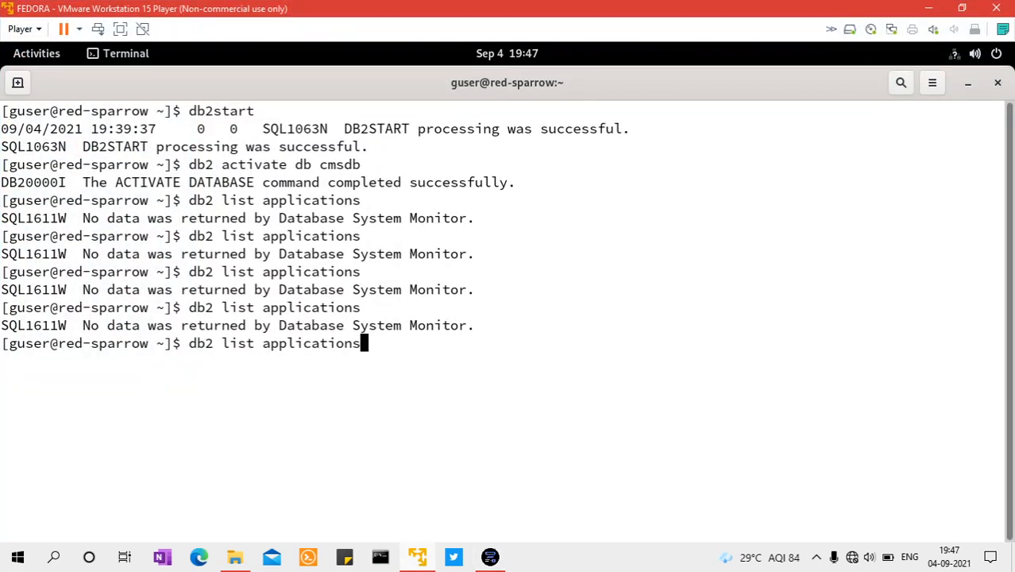
key("Return")
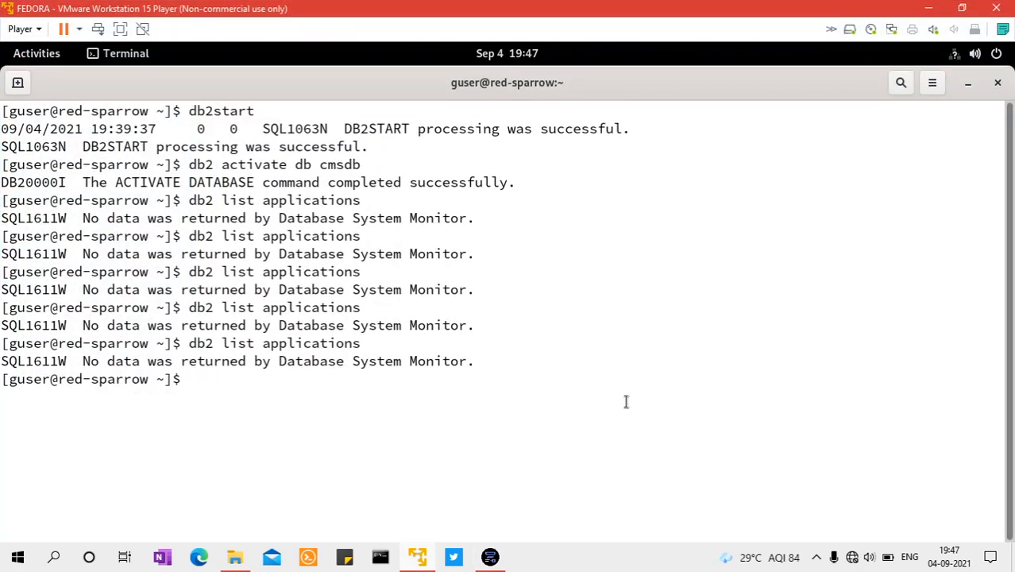
key("Up")
key("Return")
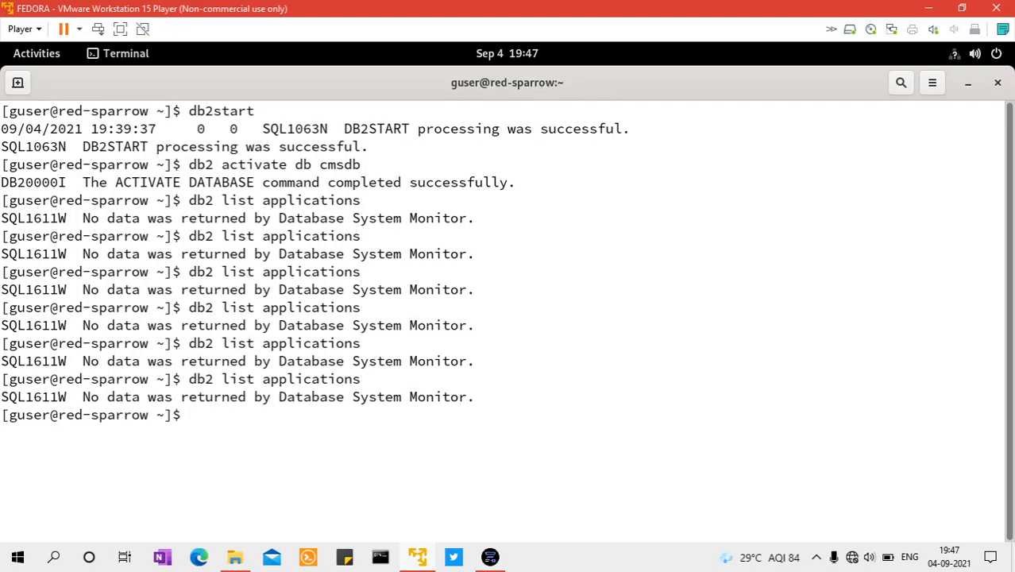
key("Up")
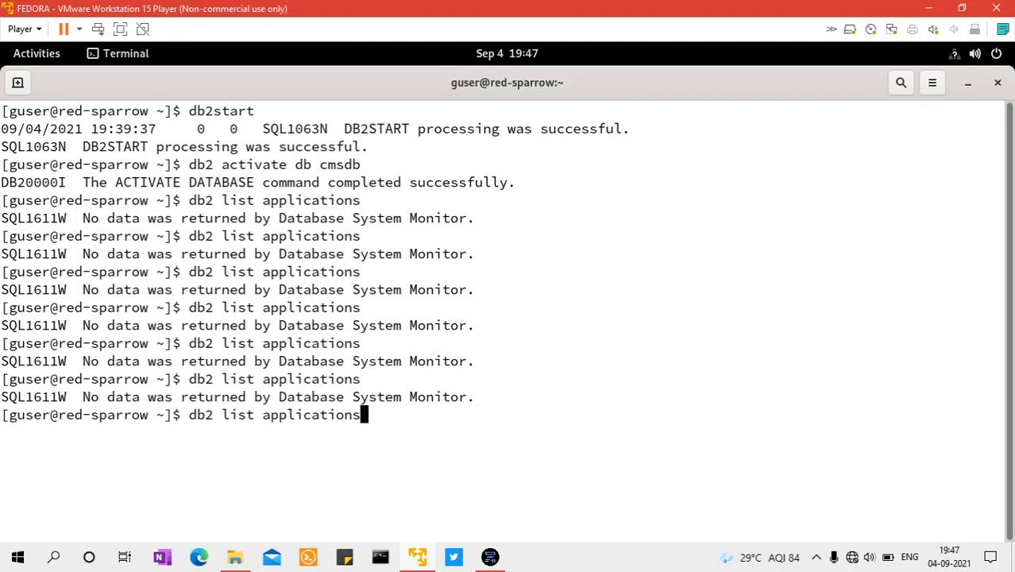
key("Return")
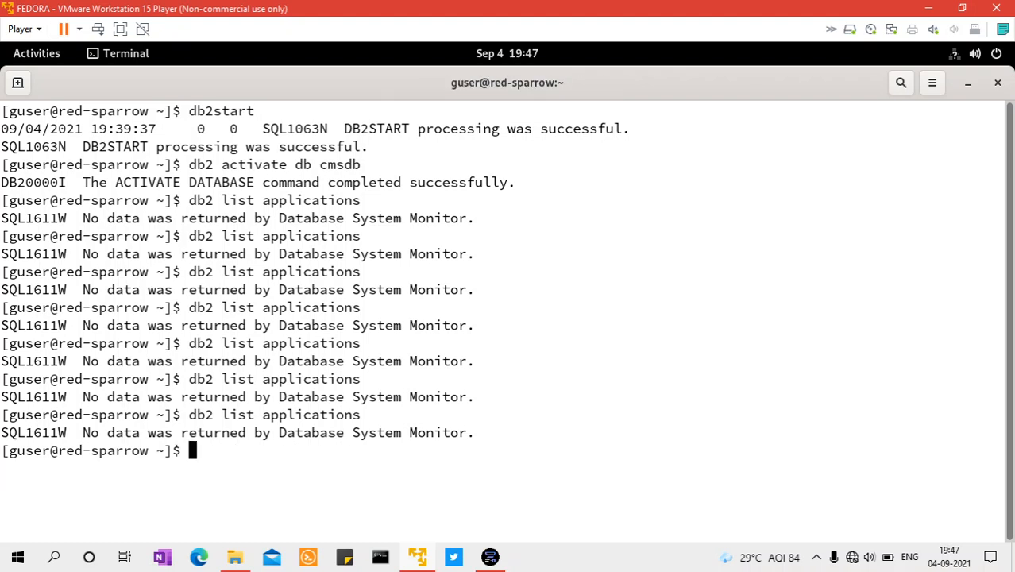
Recall db2 list active databases from the command history and run it twice
type("db2")
key("Up")
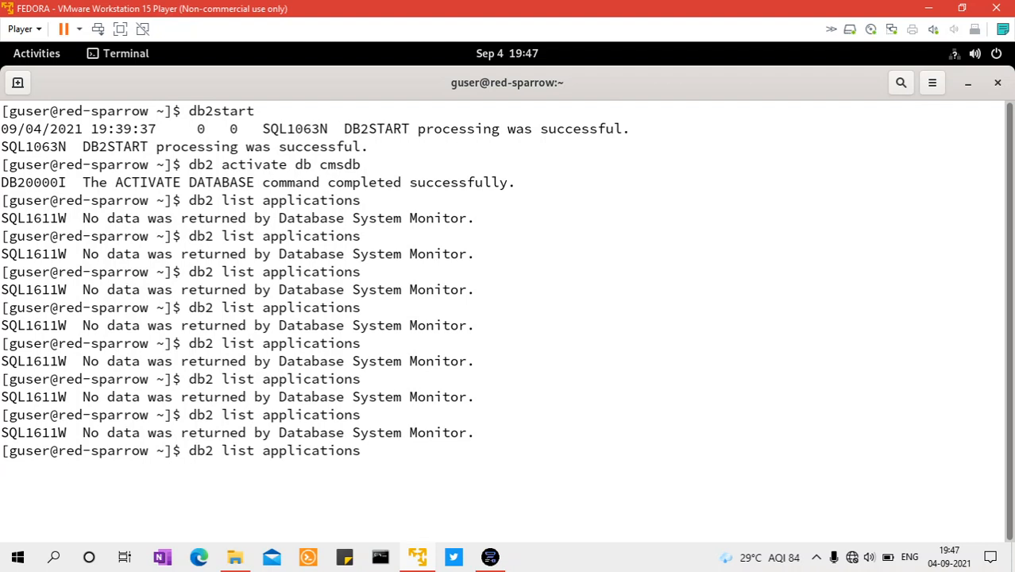
key("Up")
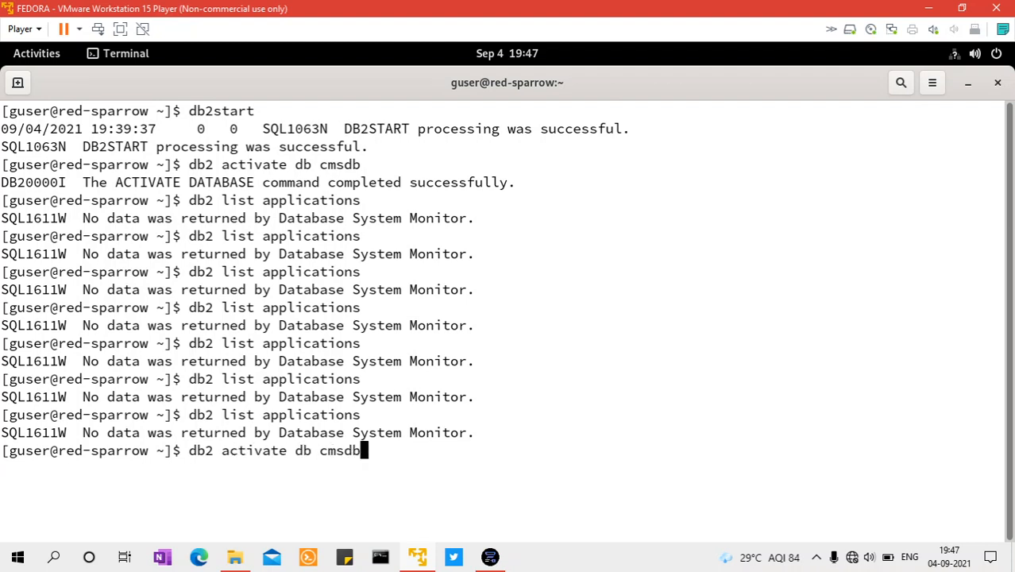
key("Up")
key("Up")
key("Up")
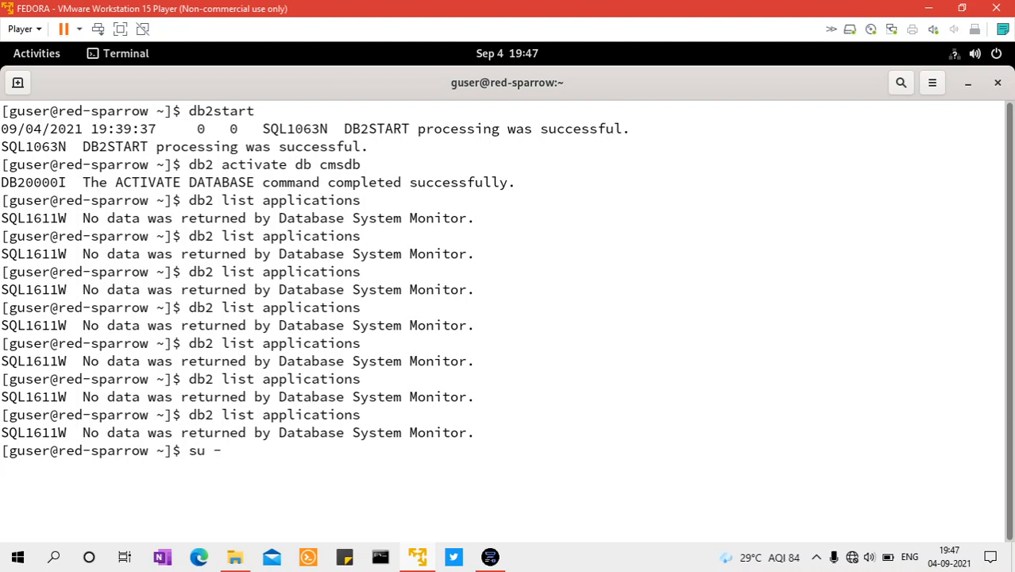
key("Down")
key("Up")
key("Down")
key("Up")
key("Down")
key("Up")
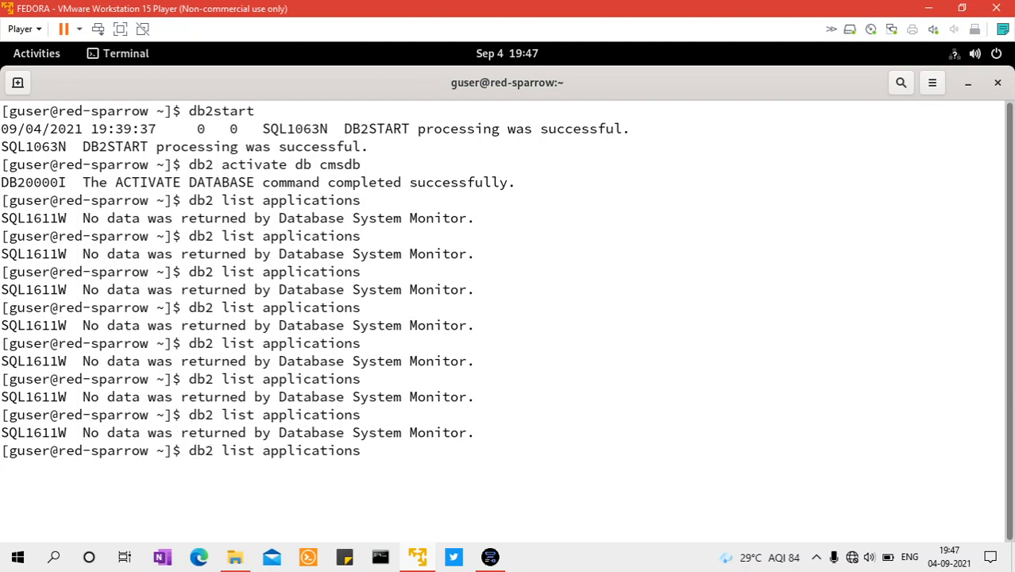
key("Up")
key("Return")
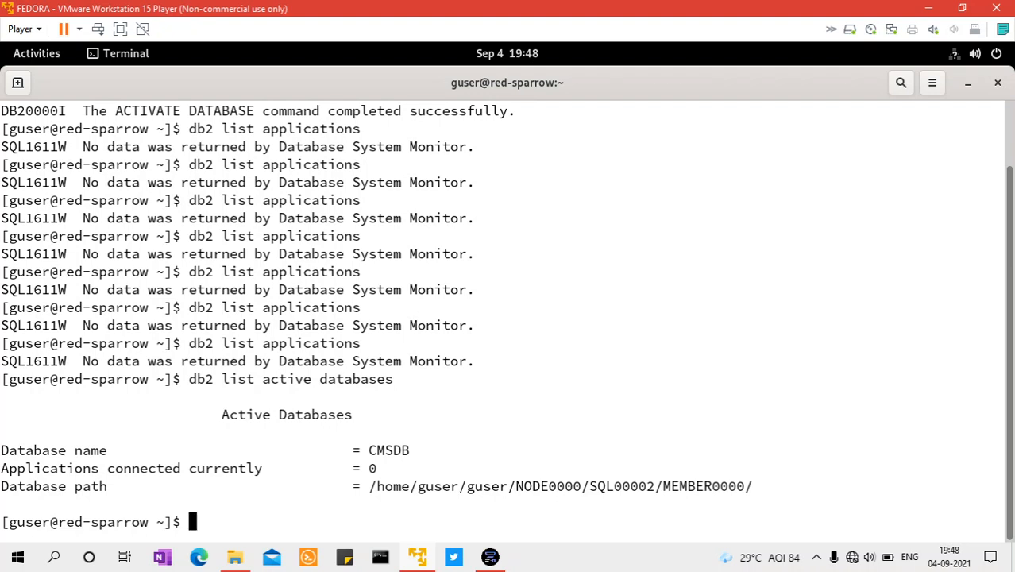
key("Up")
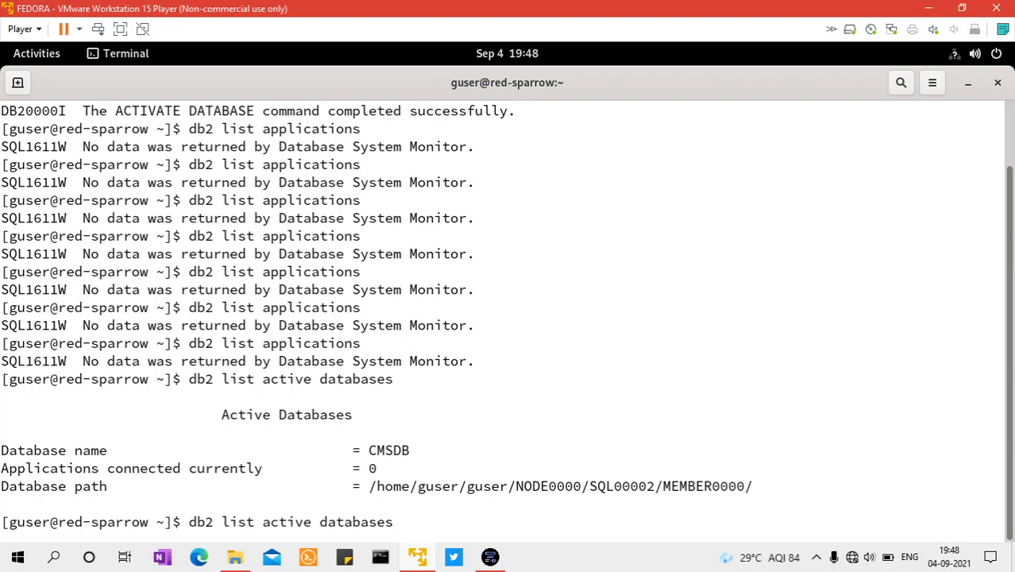
key("Return")
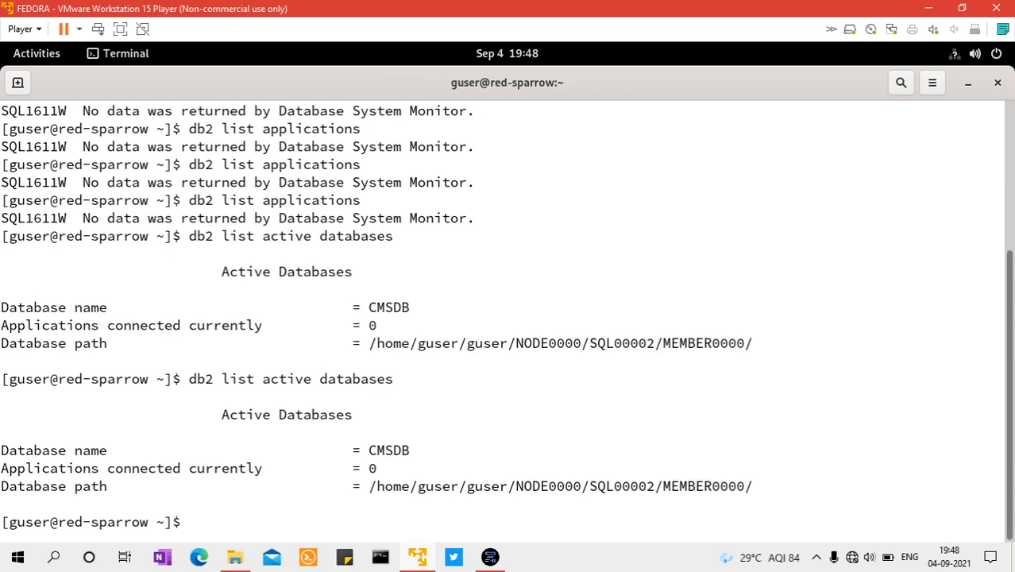
Minimize the virtual machine, check the computer's CPU performance in Task Manager, and return to the Db2 console startup window
left_click(927, 8)
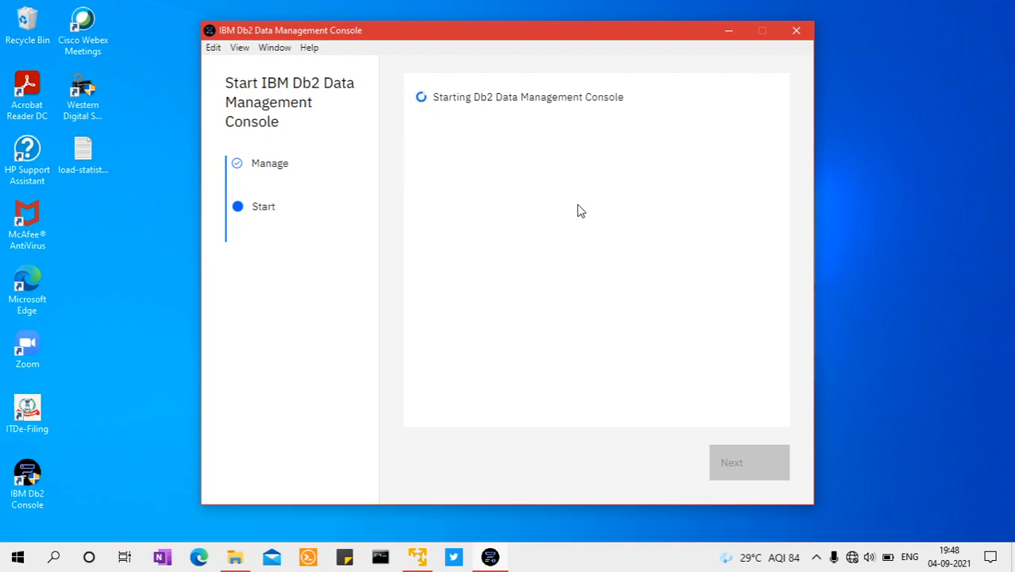
right_click(590, 557)
left_click(619, 480)
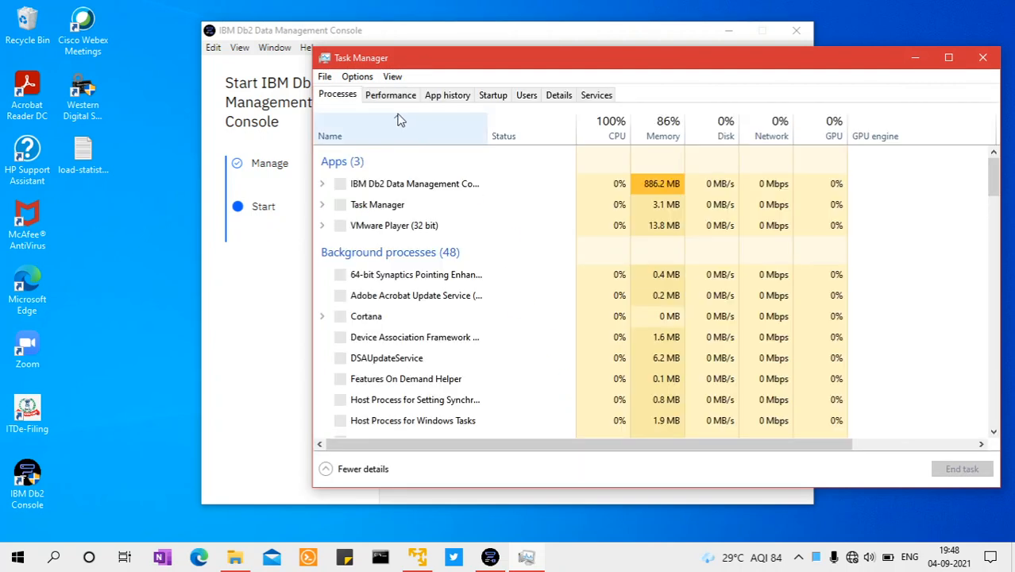
left_click(397, 100)
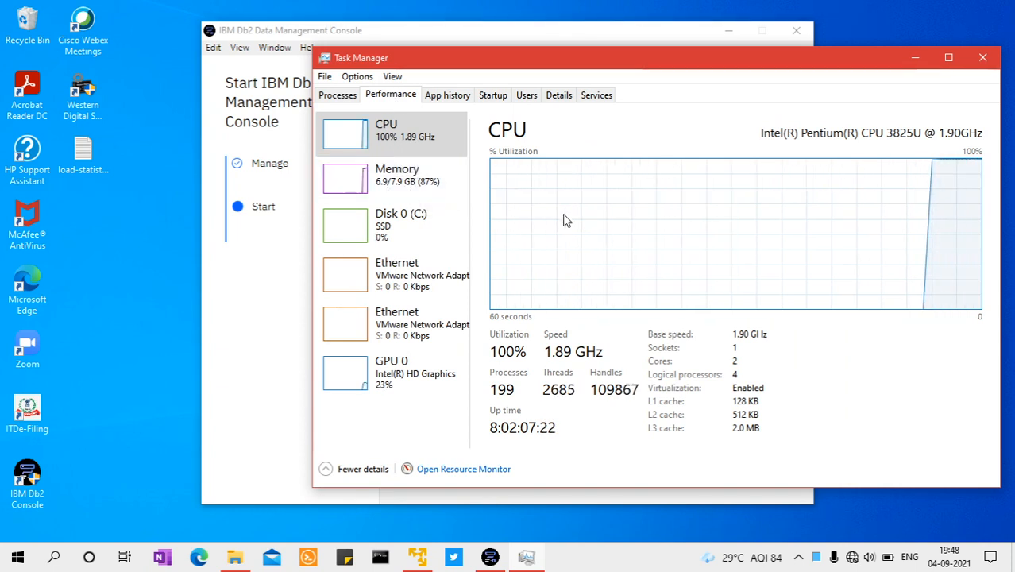
left_click(983, 62)
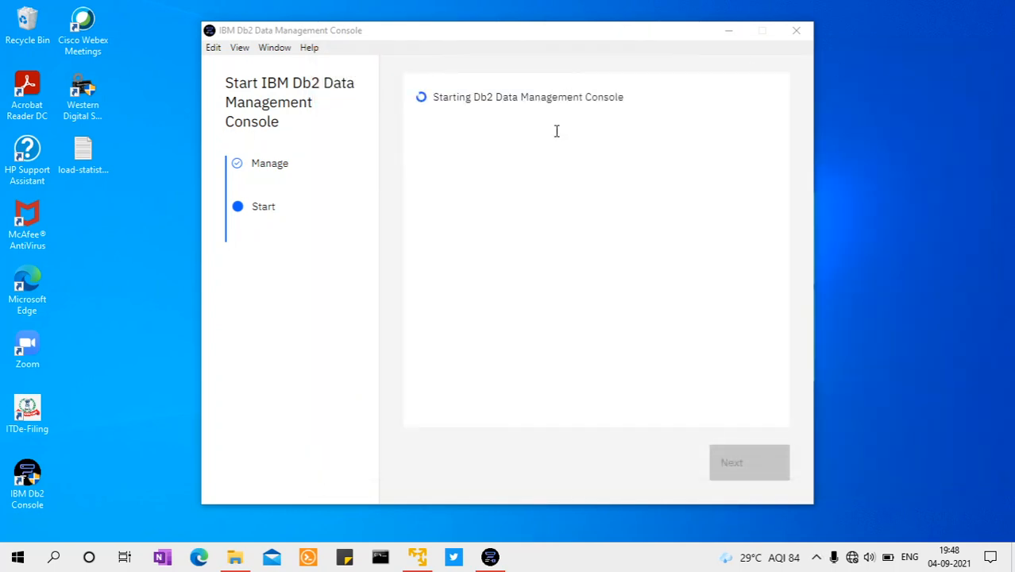
left_click(516, 34)
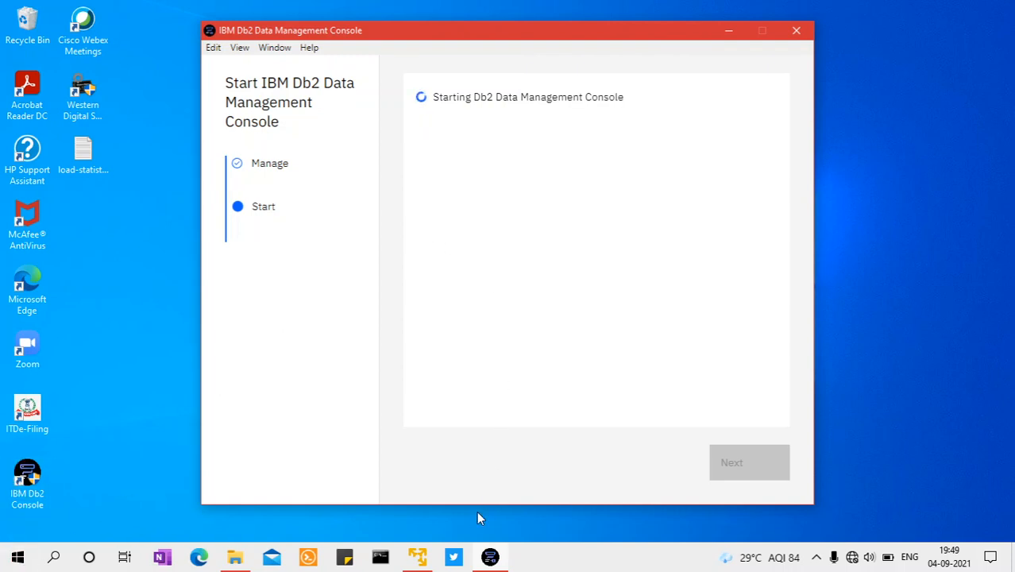
mouse_move(422, 558)
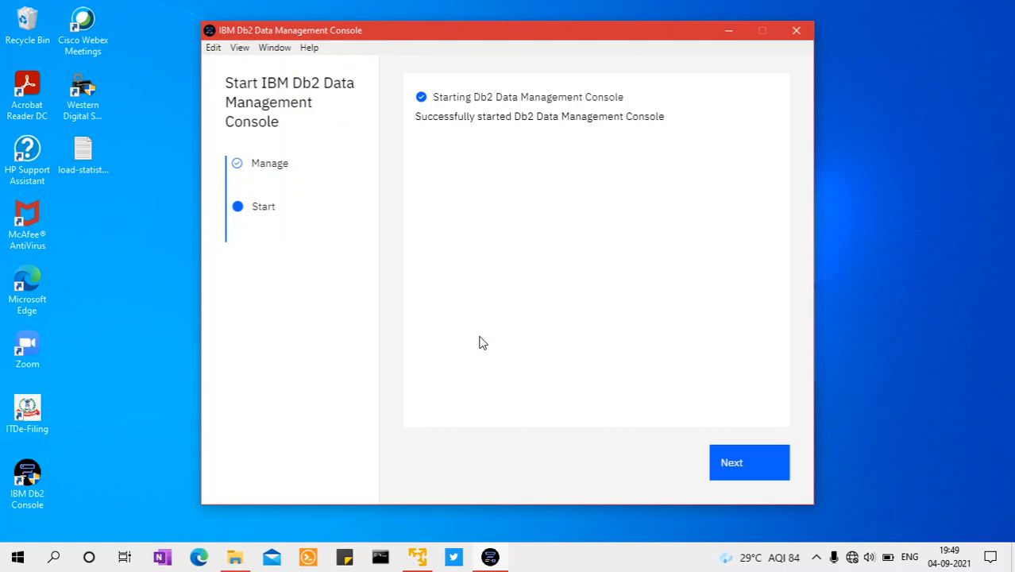
left_click(735, 470)
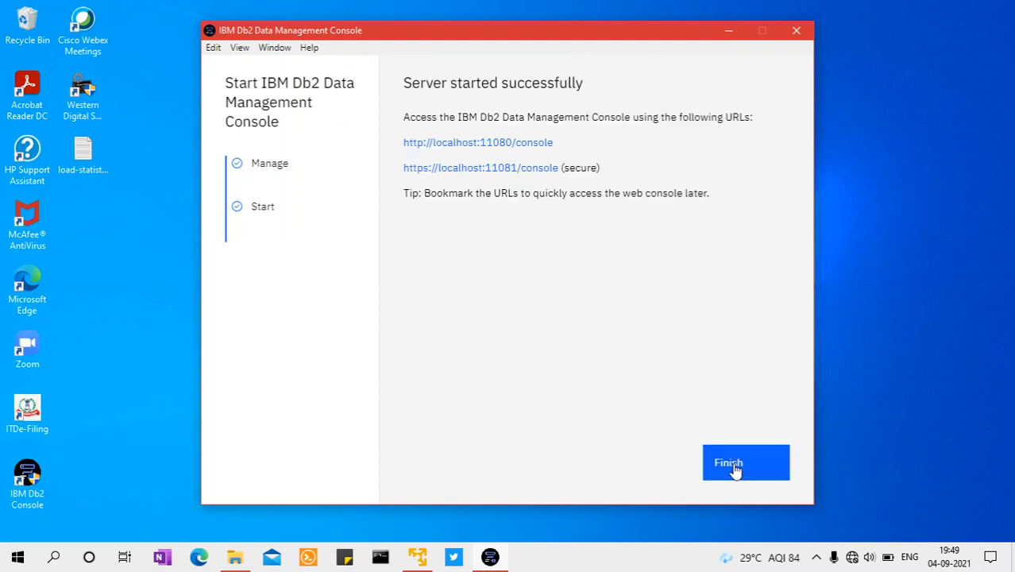
left_click(475, 143)
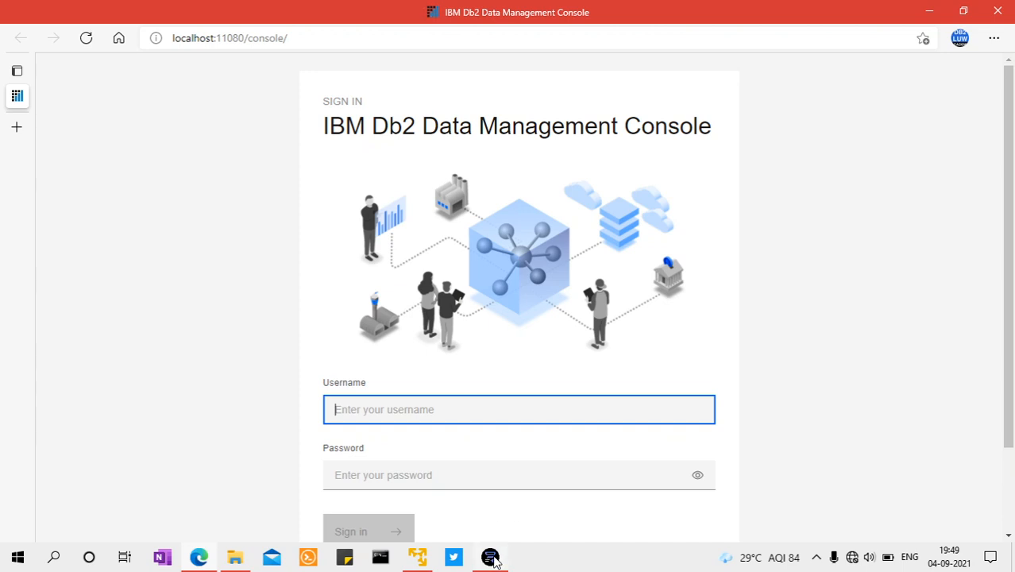
left_click(493, 561)
left_click(738, 473)
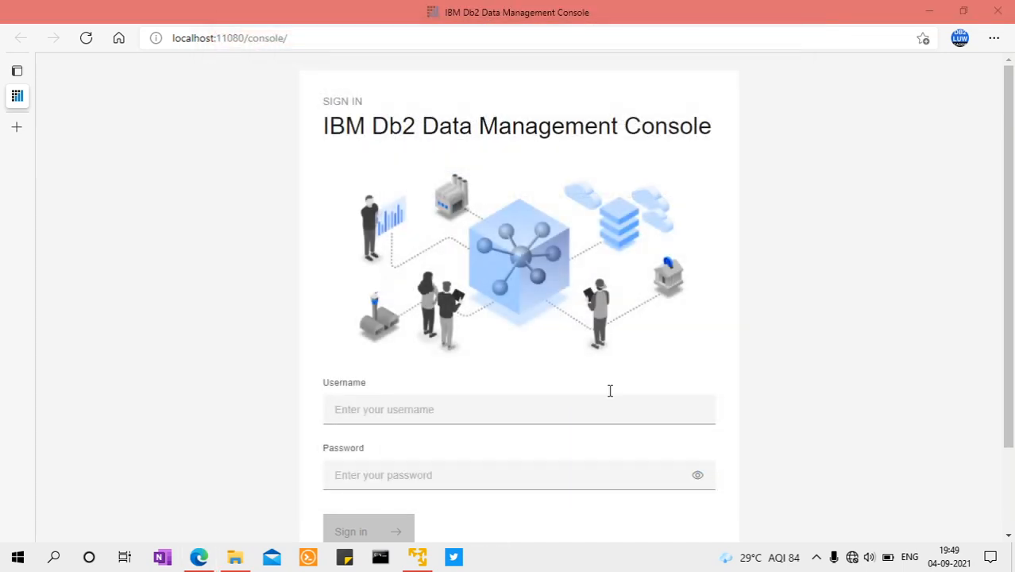
Sign in to the Db2 Data Management Console with username admin and the account password
left_click(381, 414)
left_click(347, 465)
left_click(386, 475)
type("admin")
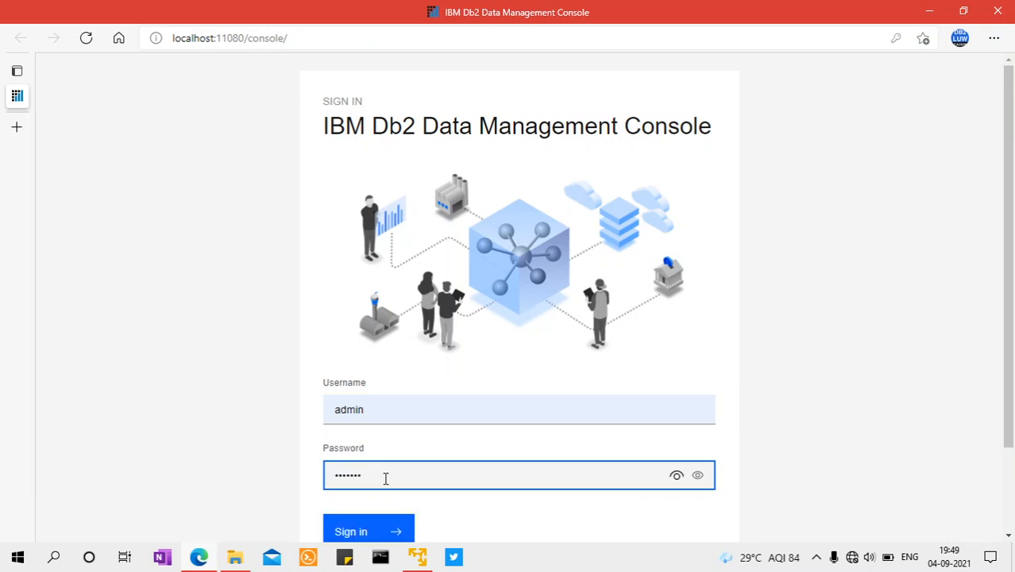
left_click(351, 524)
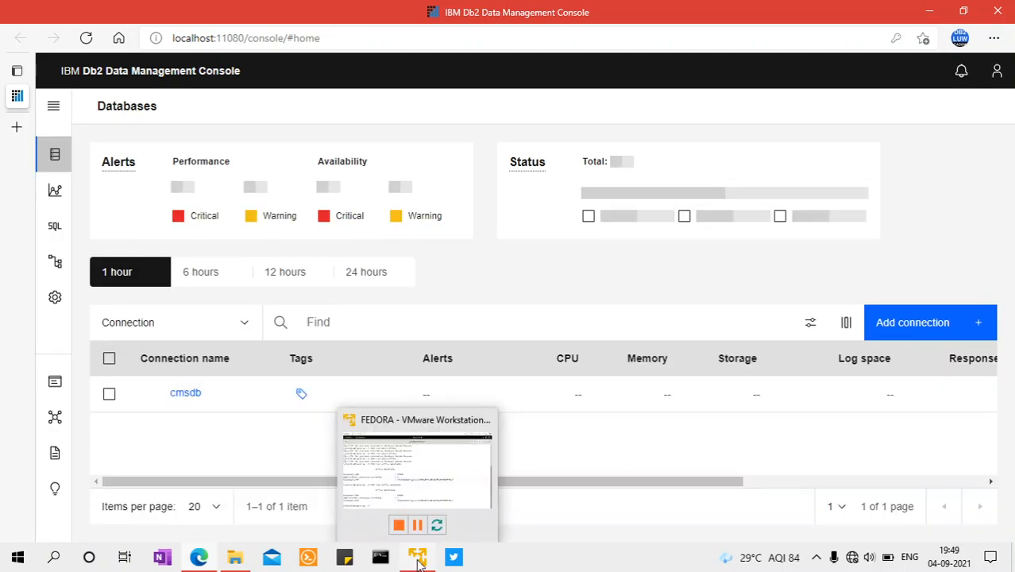
Switch to the Fedora terminal and run db2 list active databases to check activity after the console sign-in
left_click(434, 457)
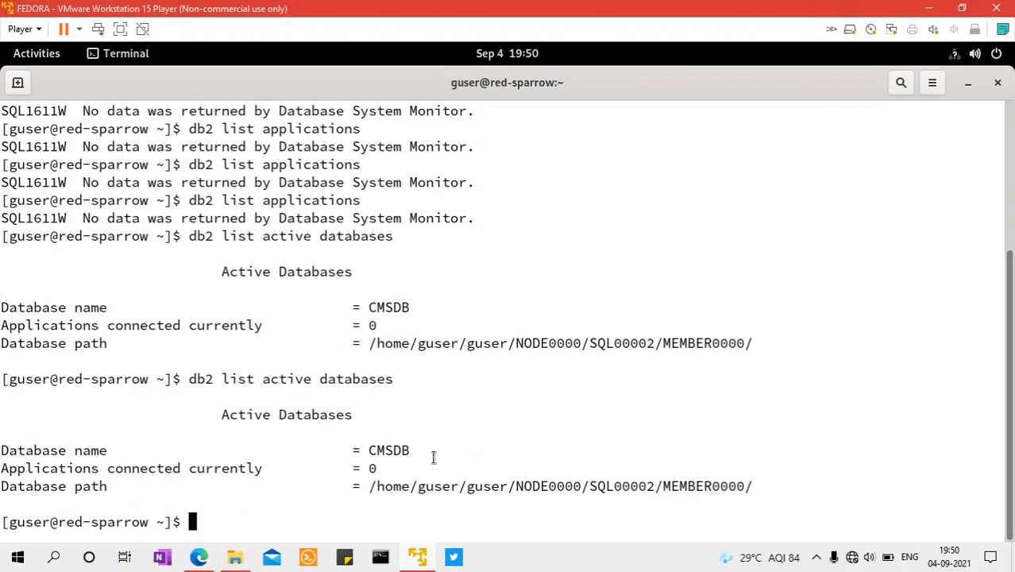
key("Up")
key("Return")
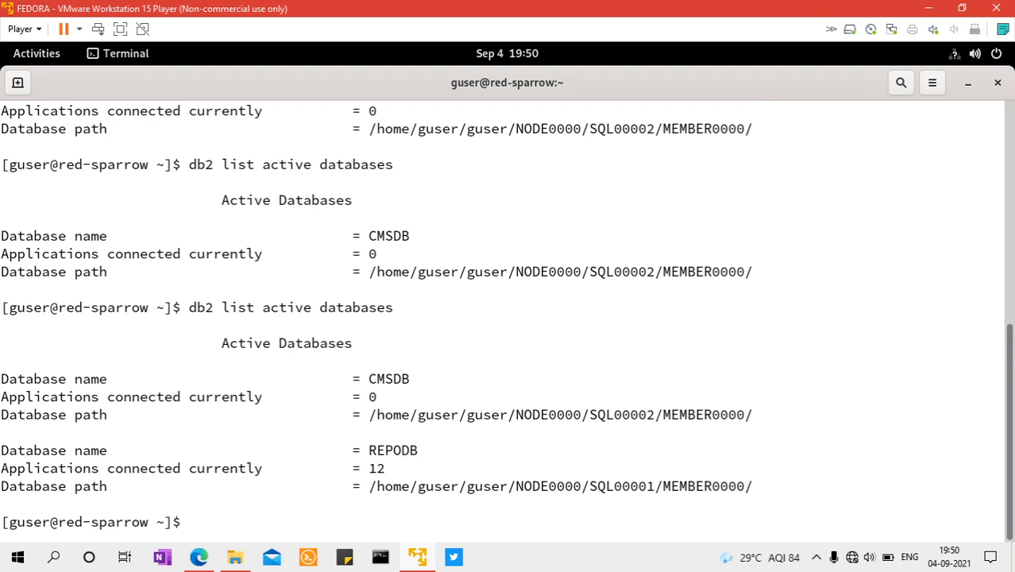
Run db2 list applications to examine the connections the console has opened
key("Up")
key("Up")
key("Up")
key("Down")
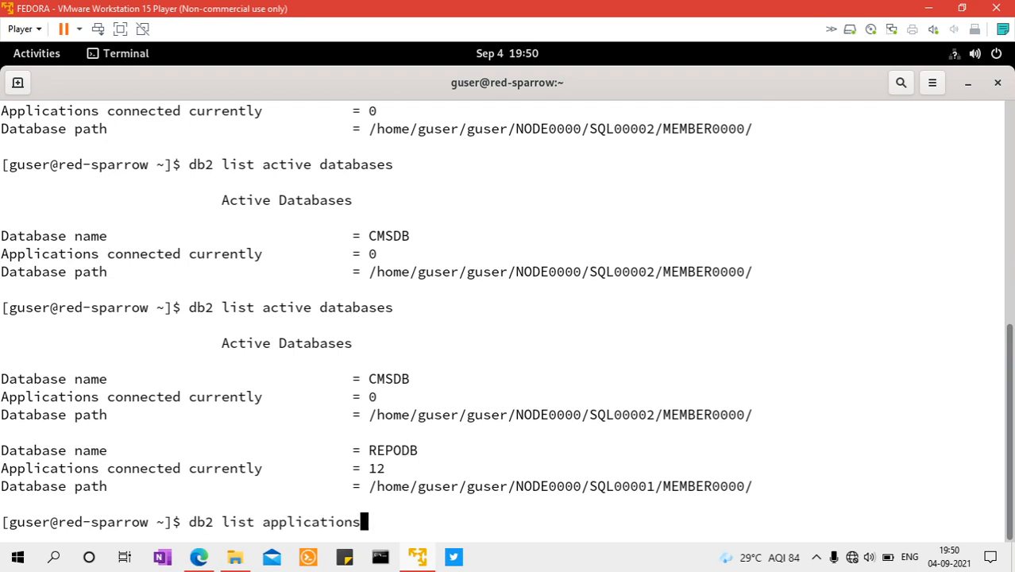
key("Return")
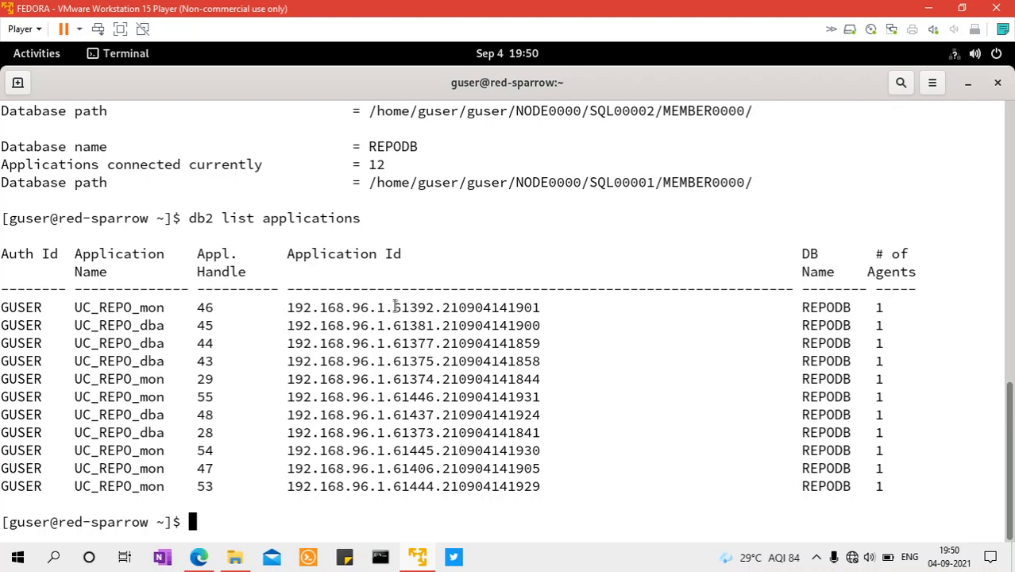
Run db2 list active databases again to recheck the applications connected to each database
key("Up")
key("Up")
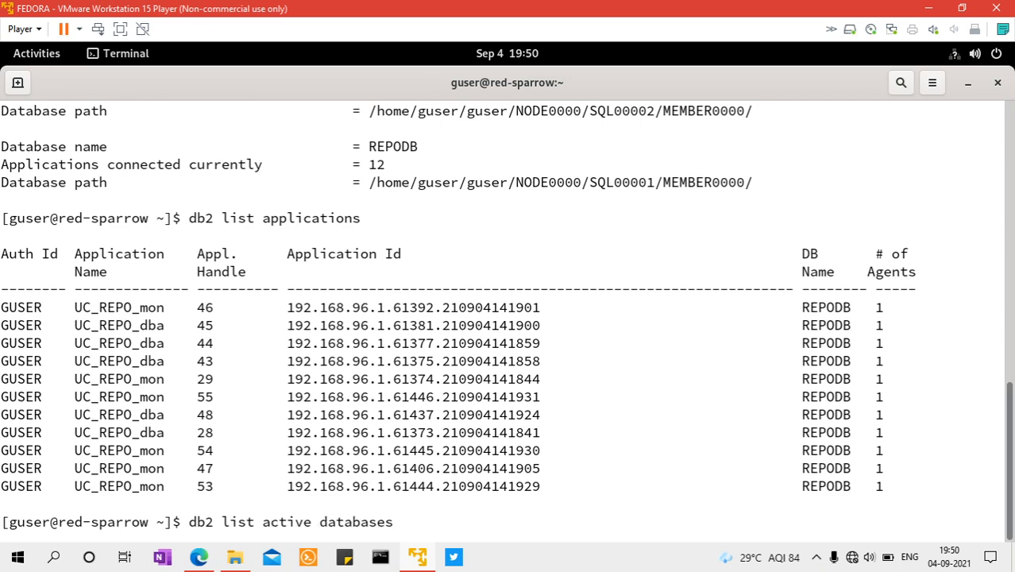
key("Return")
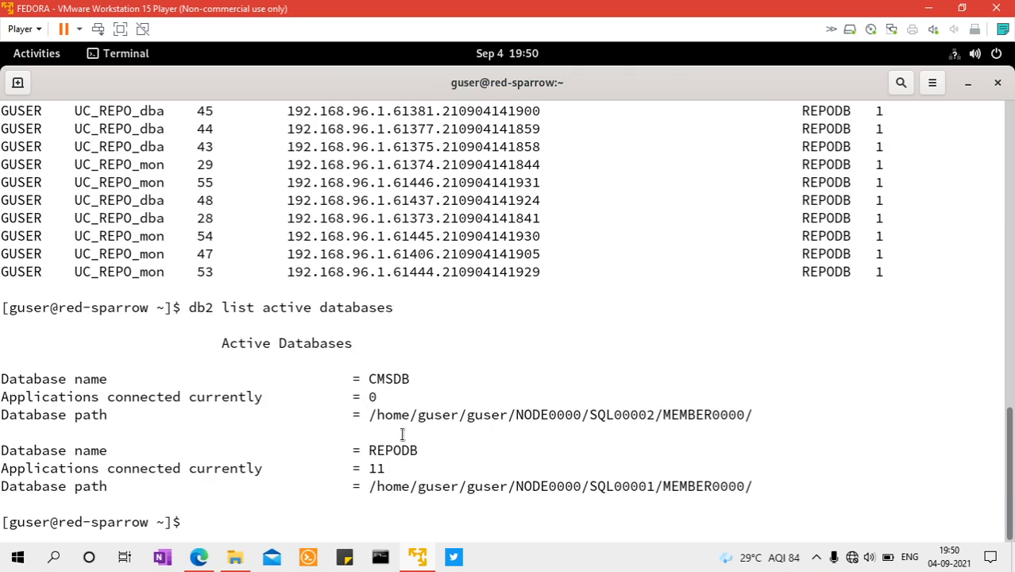
Check the cmsdb connection status in the Db2 console, and run db2 list applications in the Fedora terminal
left_click(201, 559)
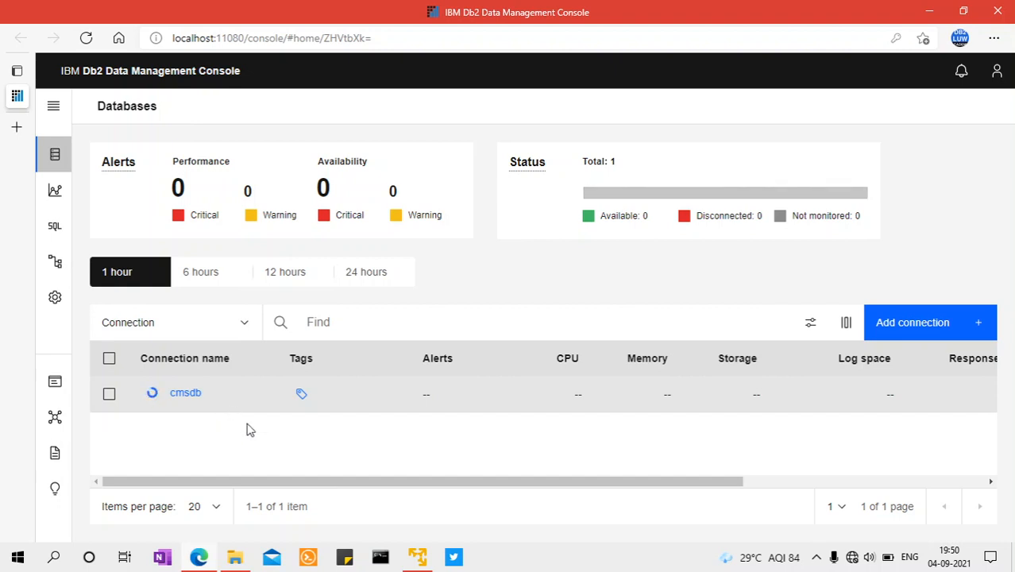
mouse_move(417, 556)
left_click(434, 487)
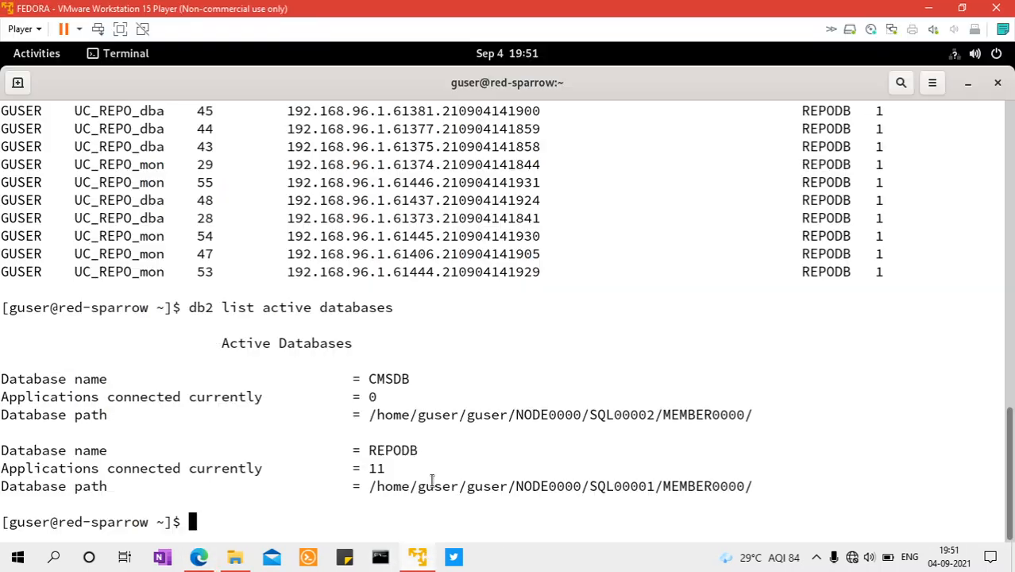
key("Up")
key("Up")
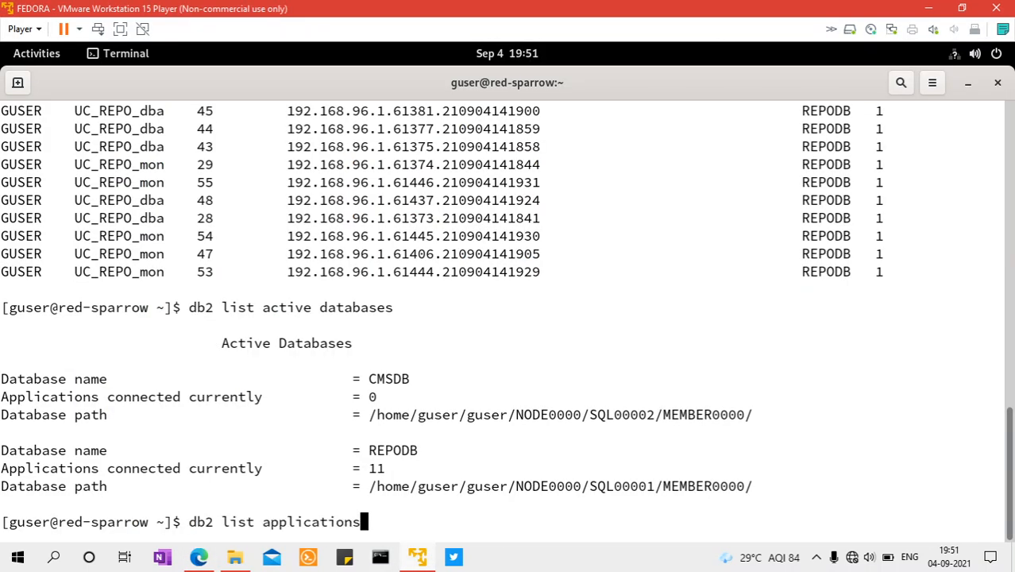
key("Return")
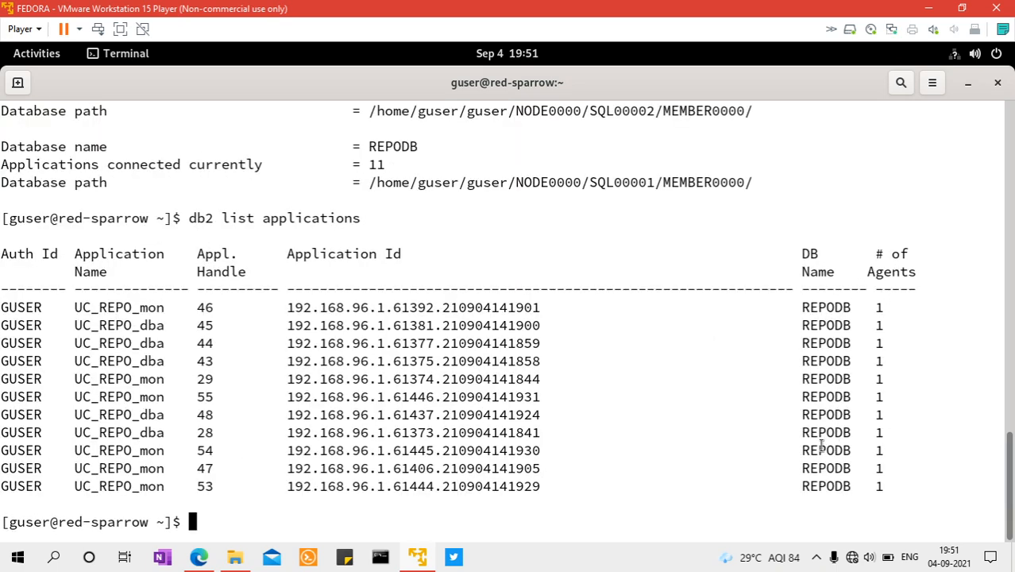
Recheck cmsdb in the console and rerun db2 list applications in the Fedora terminal to look for new connections
left_click(209, 558)
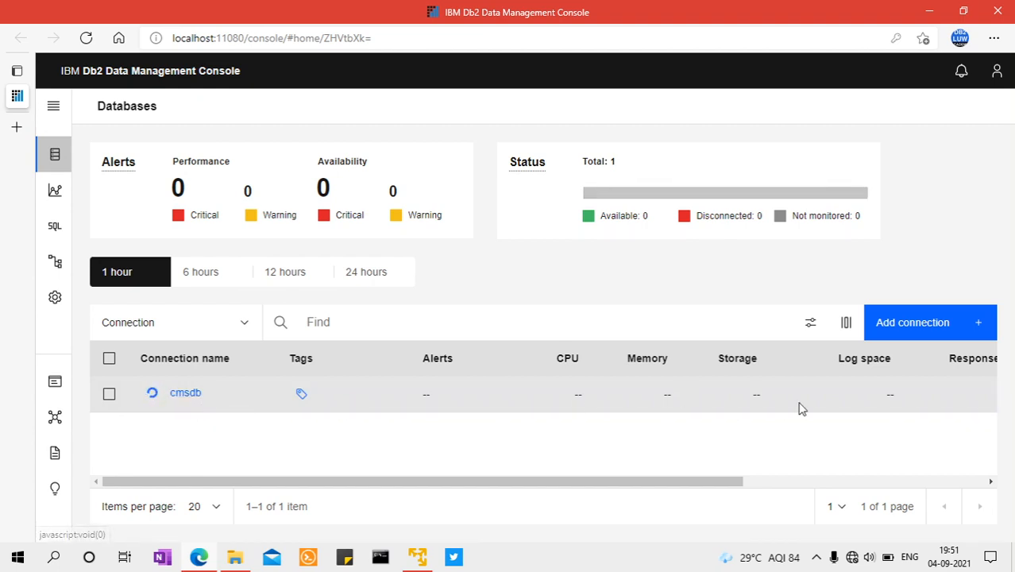
left_click_drag(627, 486, 574, 484)
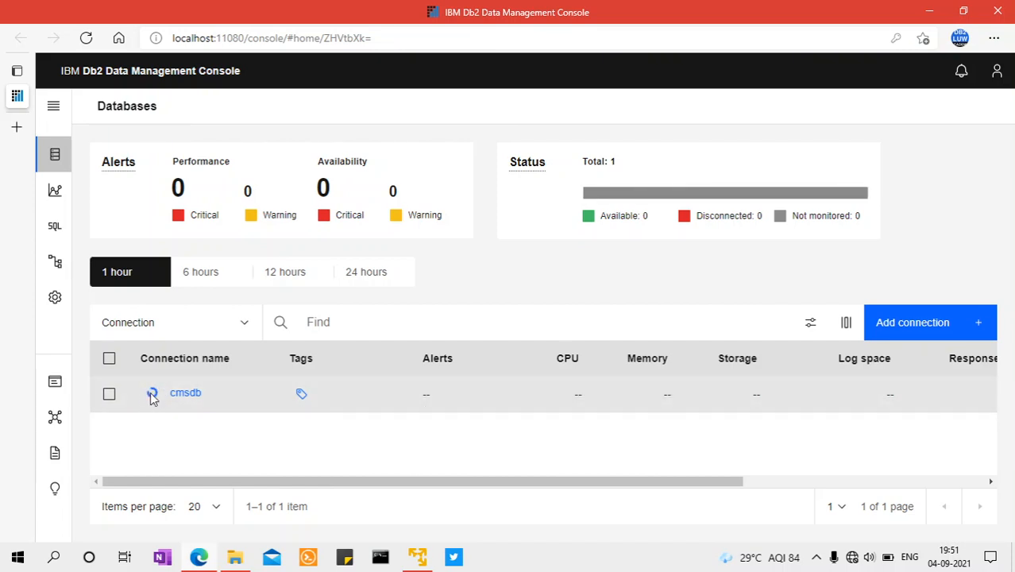
left_click(417, 560)
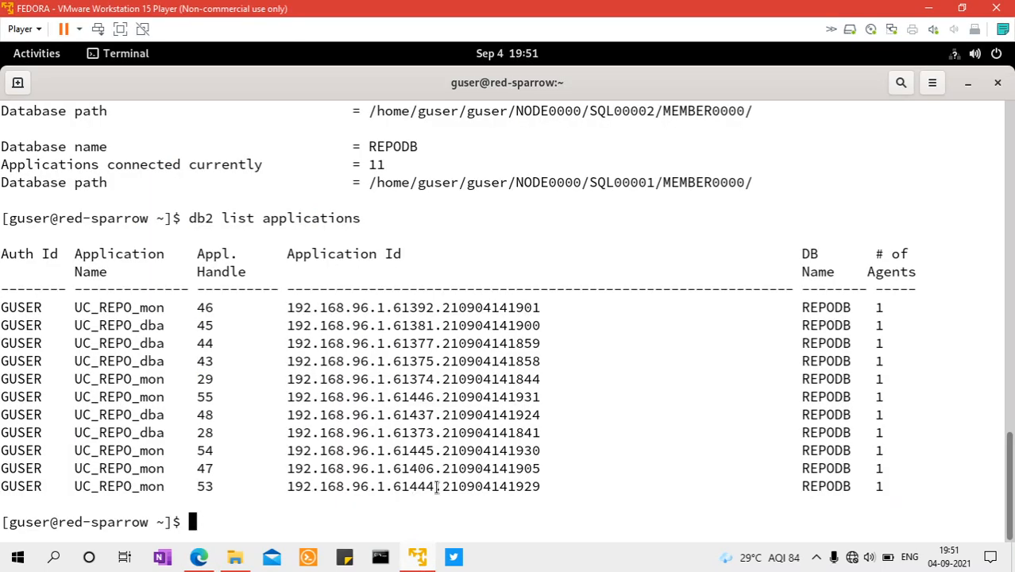
key("Up")
key("Return")
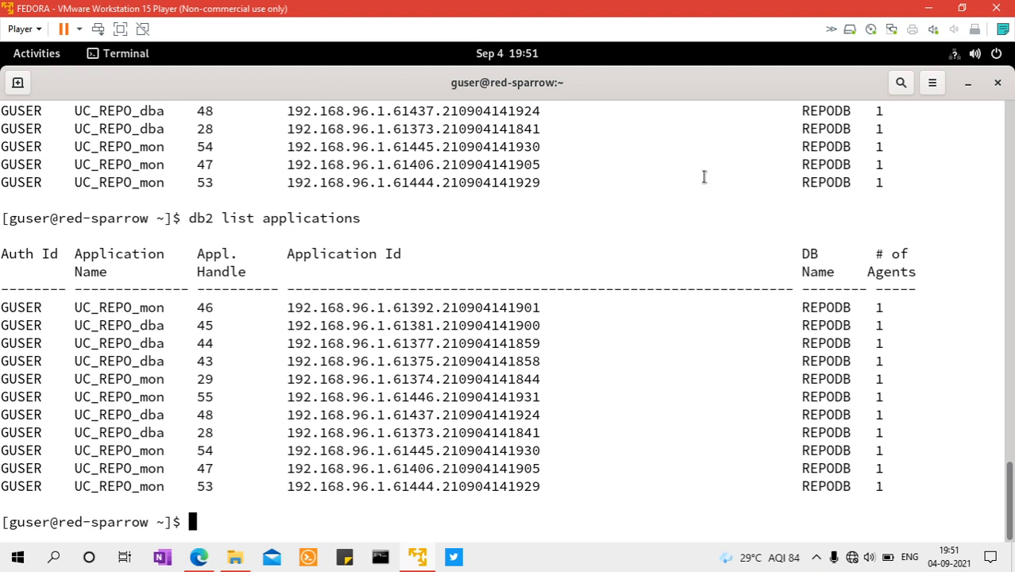
Return to the Db2 console and try to open the cmsdb connection
left_click(932, 7)
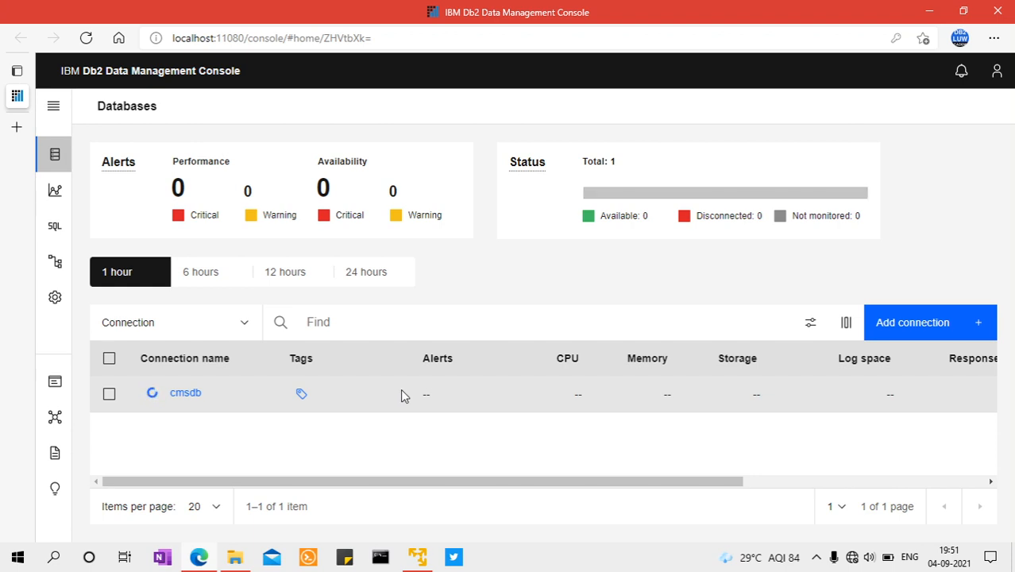
left_click_drag(600, 481, 519, 483)
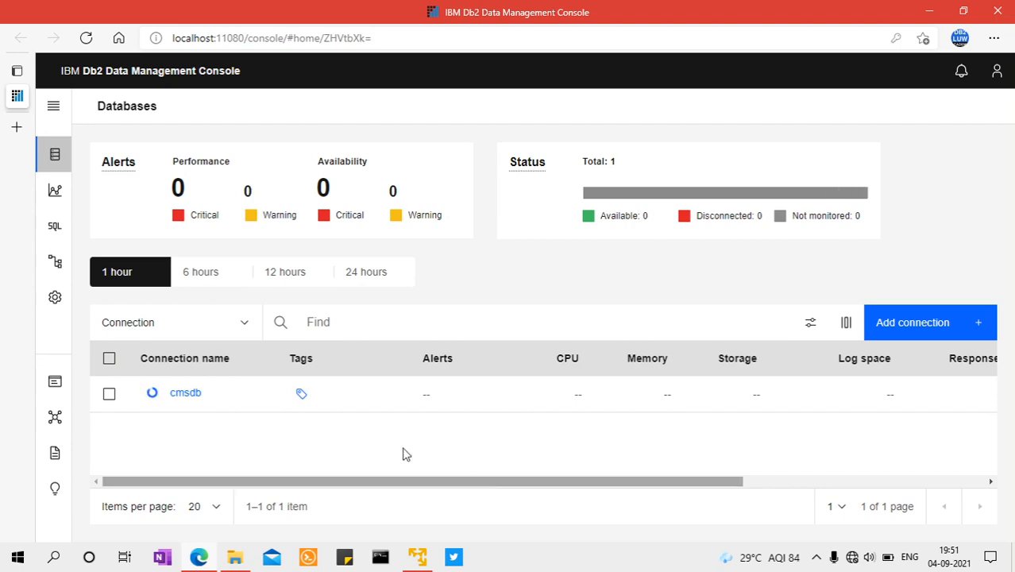
left_click(186, 397)
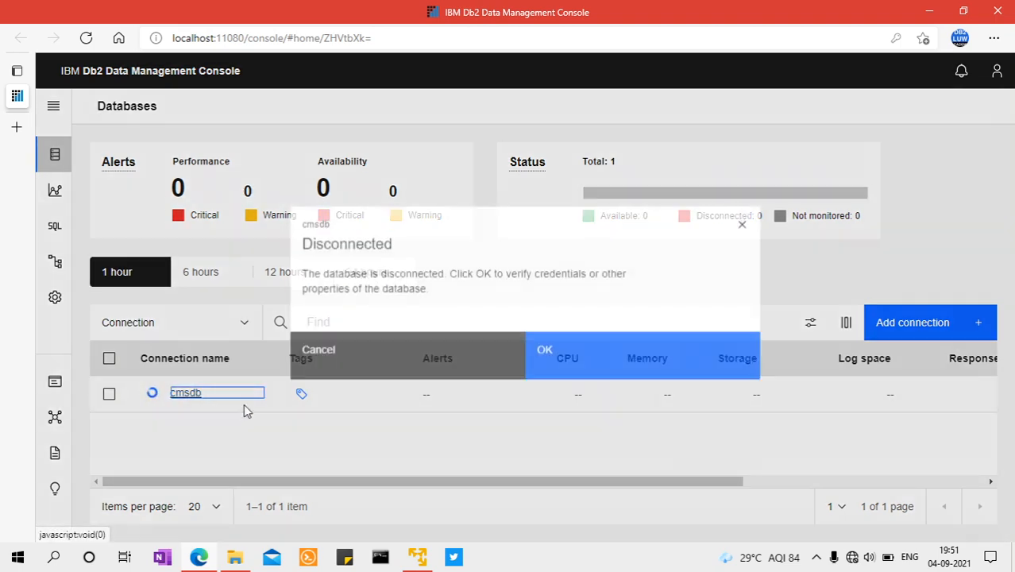
left_click(341, 357)
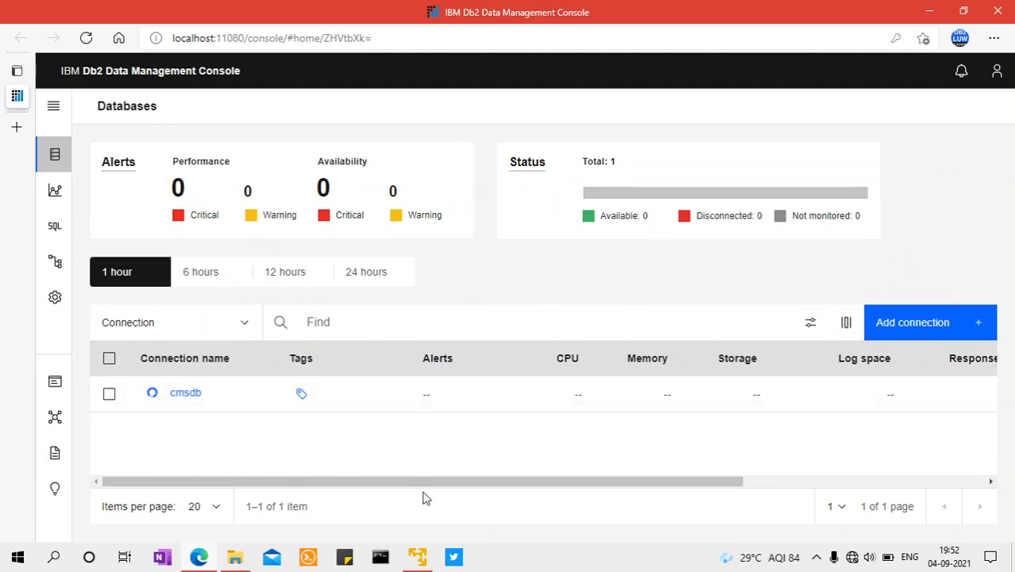
Switch to the Fedora terminal and run db2 list applications repeatedly to watch for connections to CMSDB
left_click(421, 556)
key("Up")
key("Down")
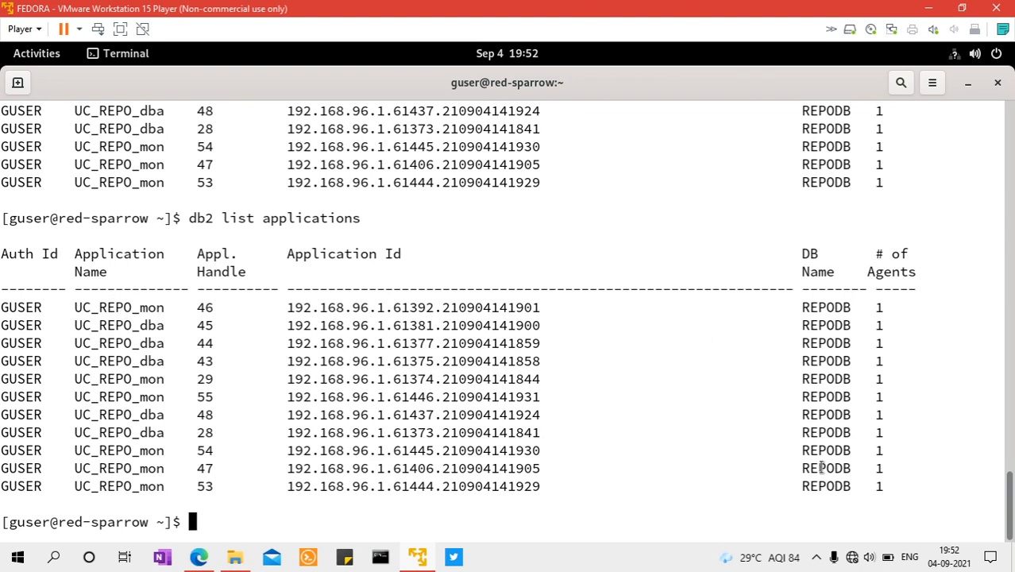
key("Up")
key("Down")
key("Up")
key("Return")
key("Up")
key("Return")
key("Up")
key("Down")
key("Up")
key("Down")
key("Up")
key("Return")
Switch to the Windows Task Manager, examine the host's CPU and memory performance, and close it
left_click(198, 558)
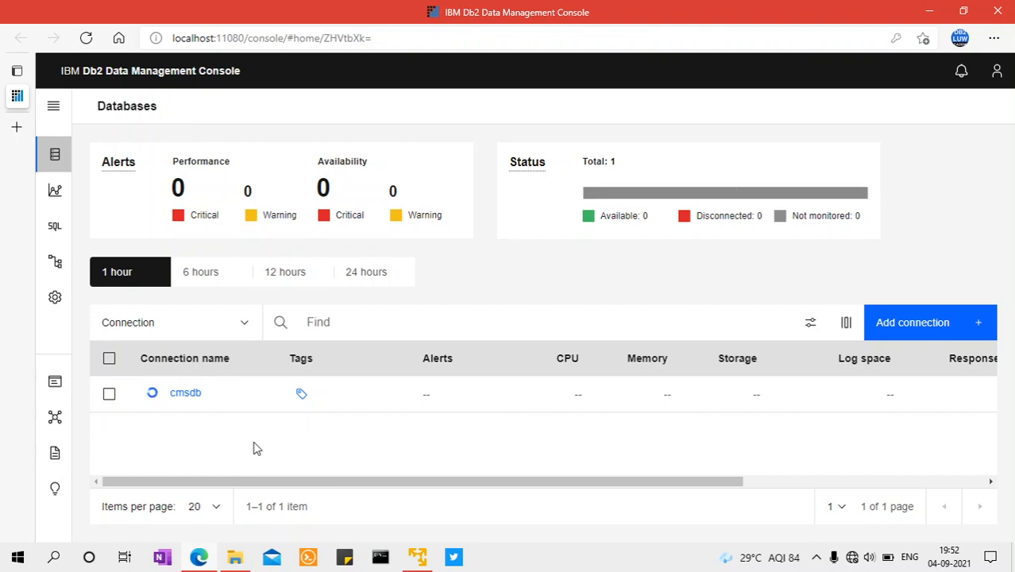
right_click(560, 562)
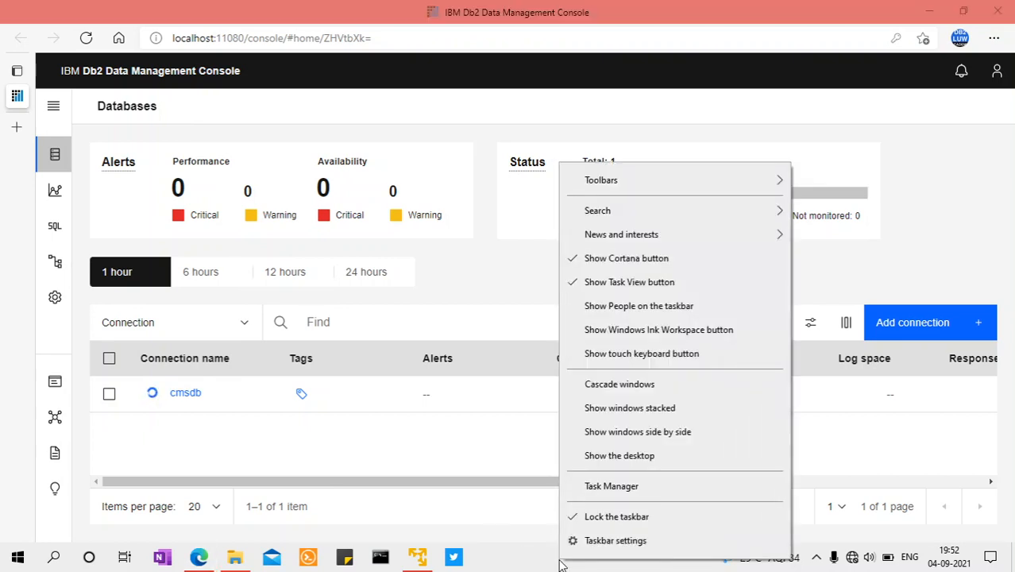
left_click(616, 488)
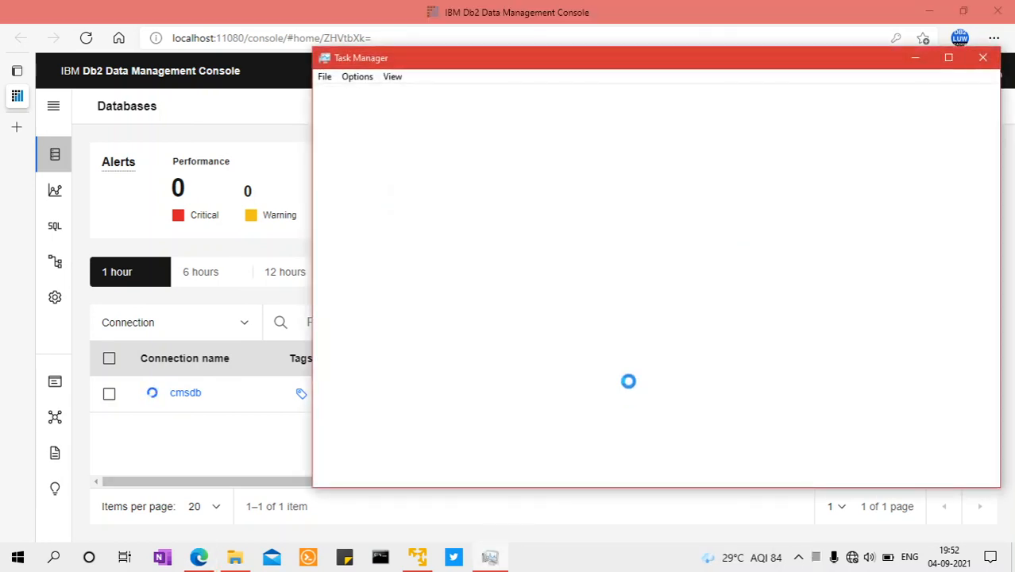
left_click(397, 102)
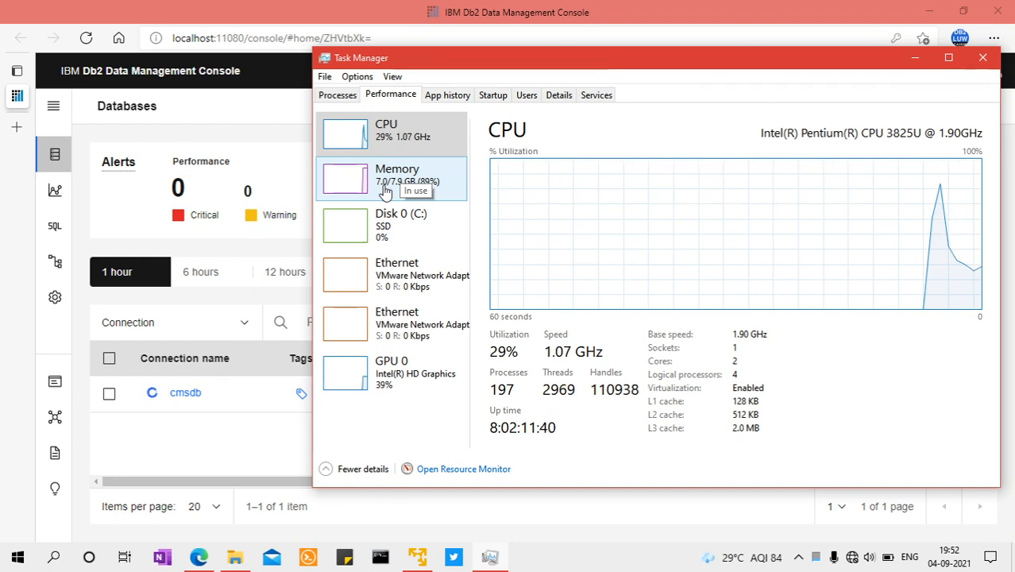
left_click(983, 58)
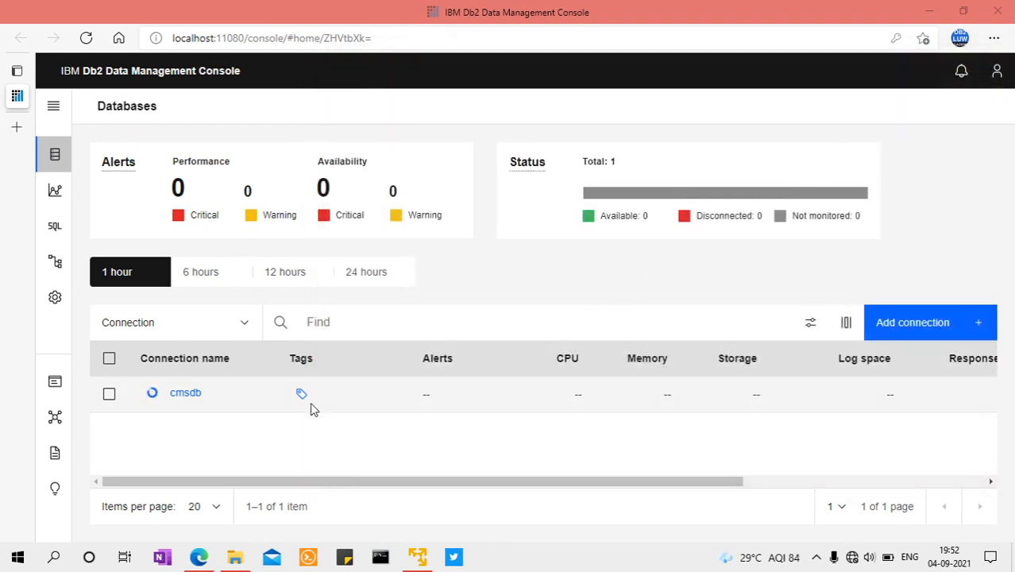
left_click_drag(325, 483, 277, 492)
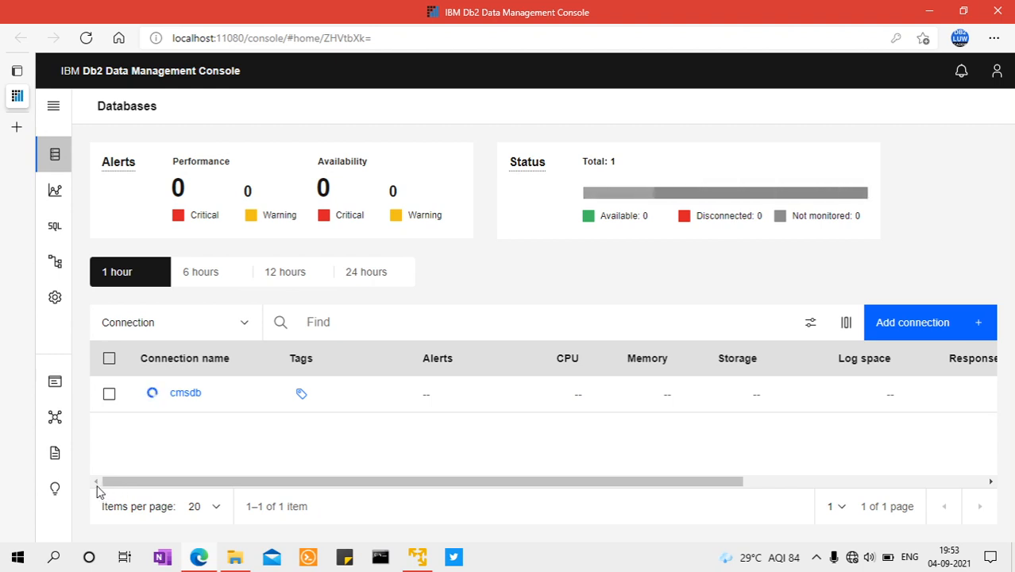
left_click_drag(552, 486, 426, 485)
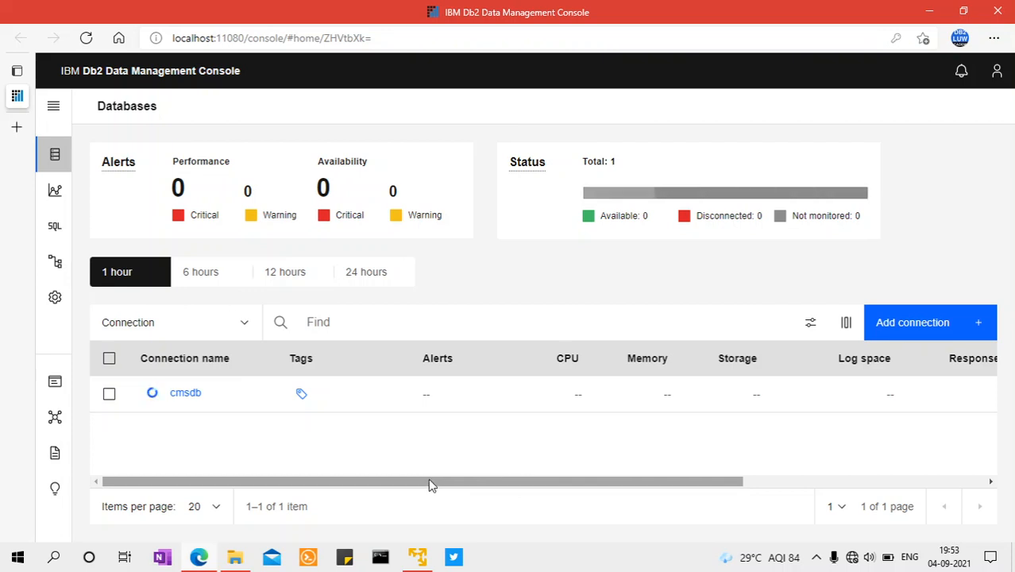
left_click(417, 556)
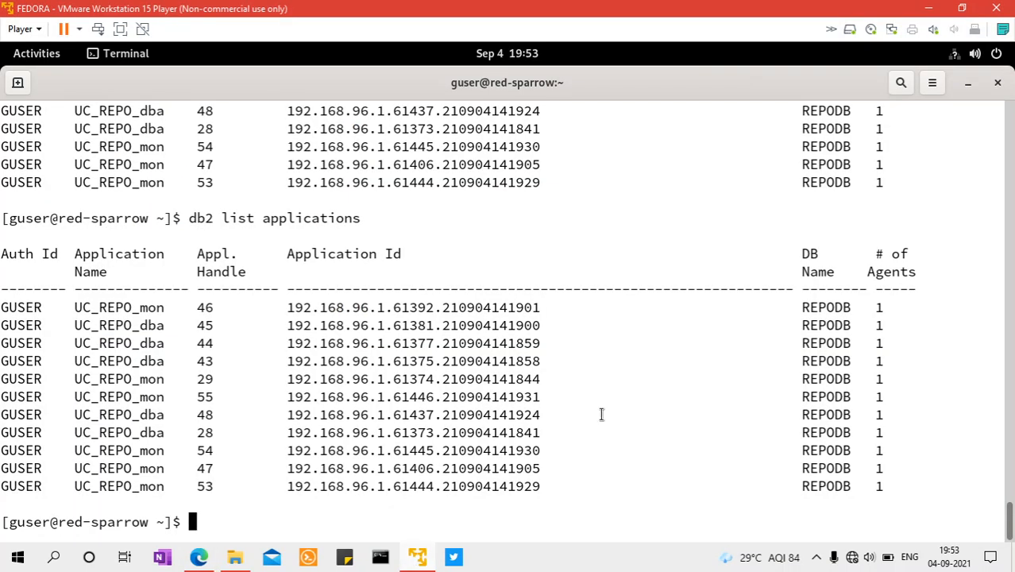
key("Up")
key("Down")
key("Up")
key("Down")
left_click(200, 558)
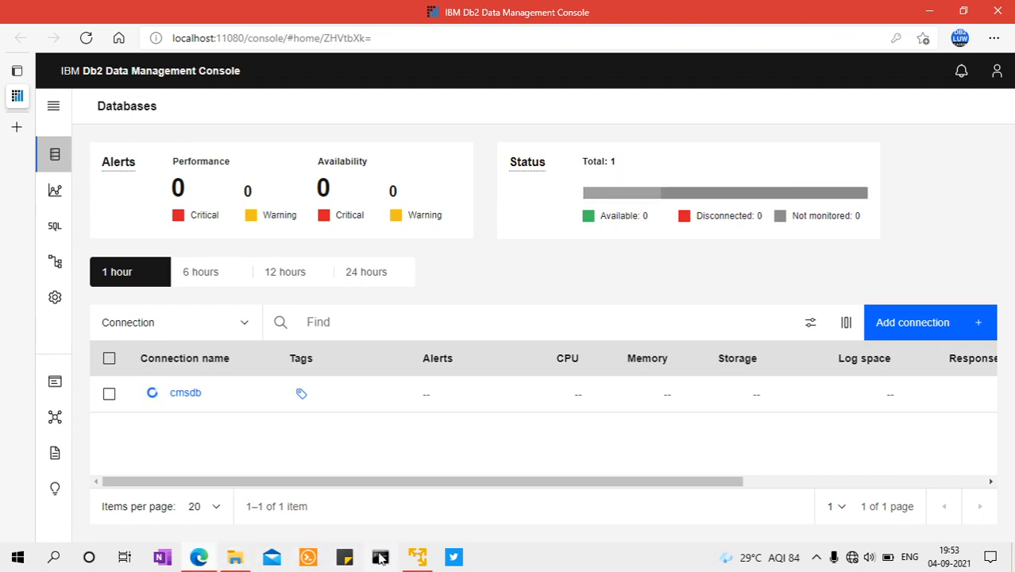
Switch to the Fedora terminal and run db2 list active databases to check the application connections per database
left_click(418, 559)
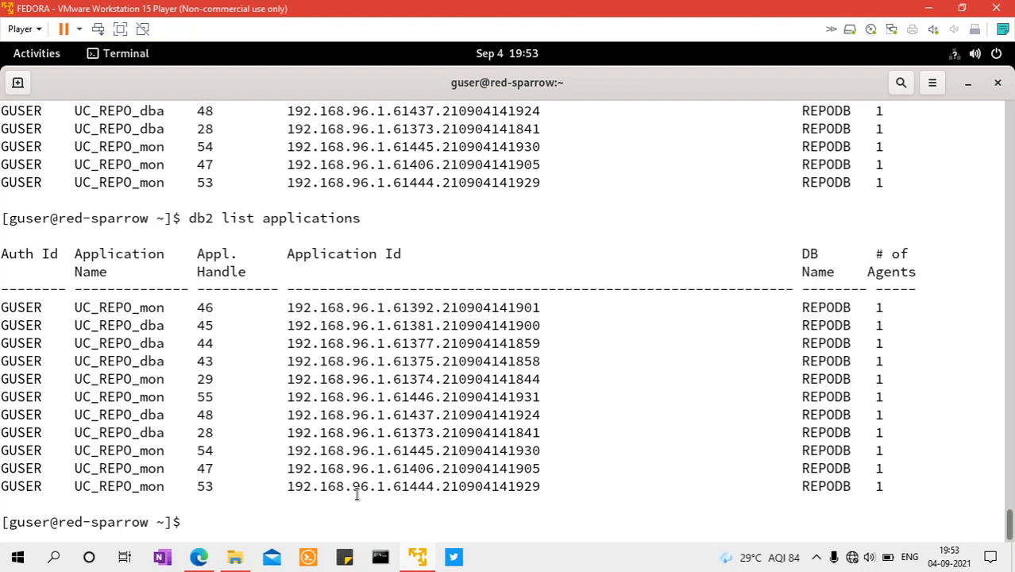
key("Up")
key("Up")
key("Return")
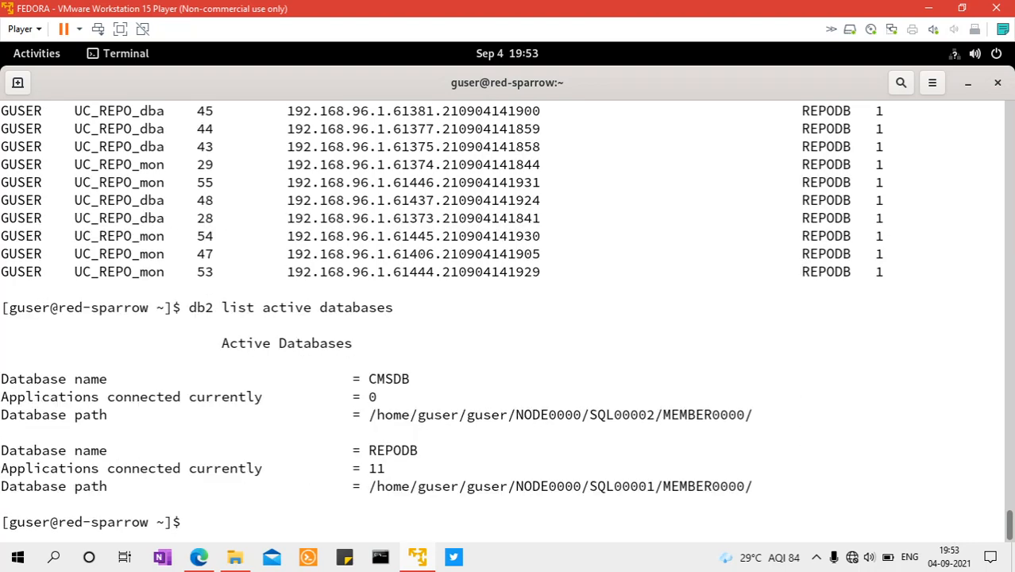
Run db2 list applications twice in the terminal to compare the open connections
key("Up")
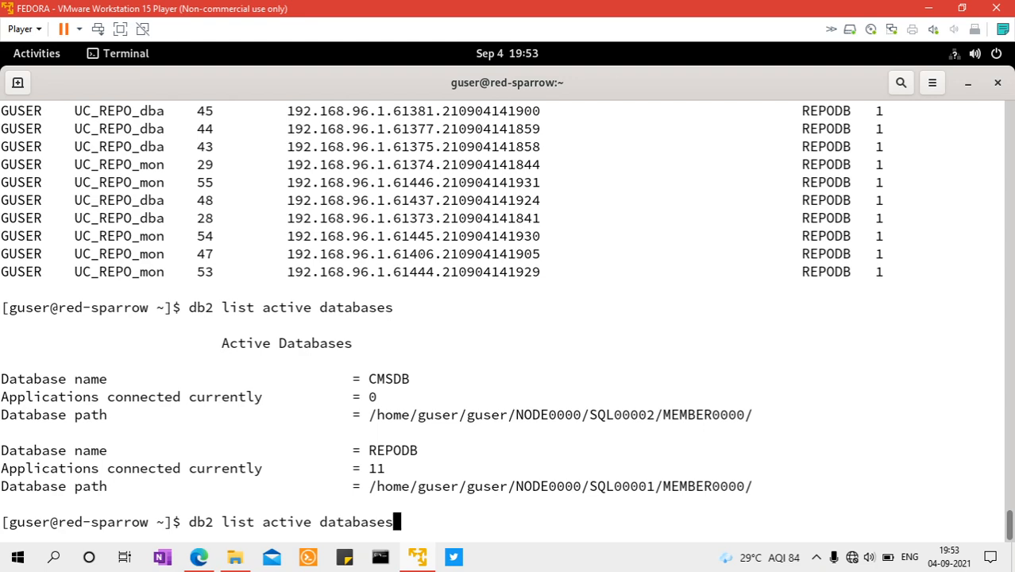
key("Up")
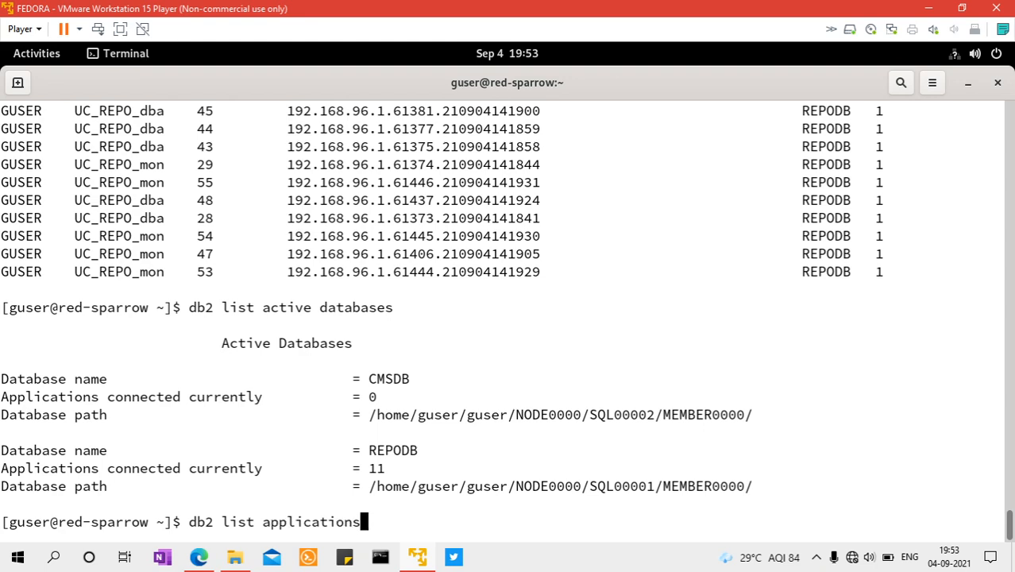
key("Return")
key("Up")
key("Return")
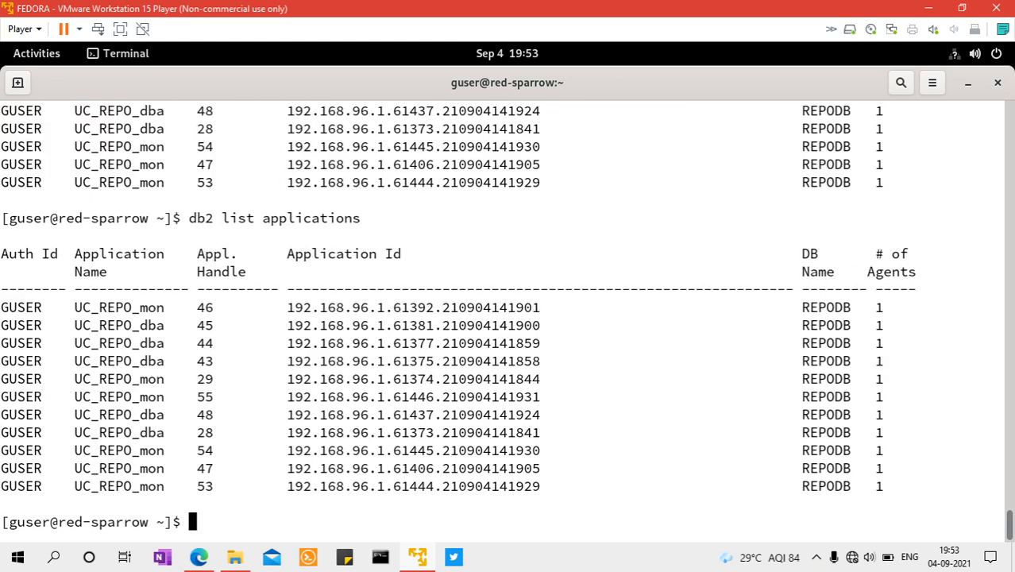
Check the cmsdb status and metrics in the console, and refresh the connection list with db2 list applications in the Fedora terminal
left_click(418, 558)
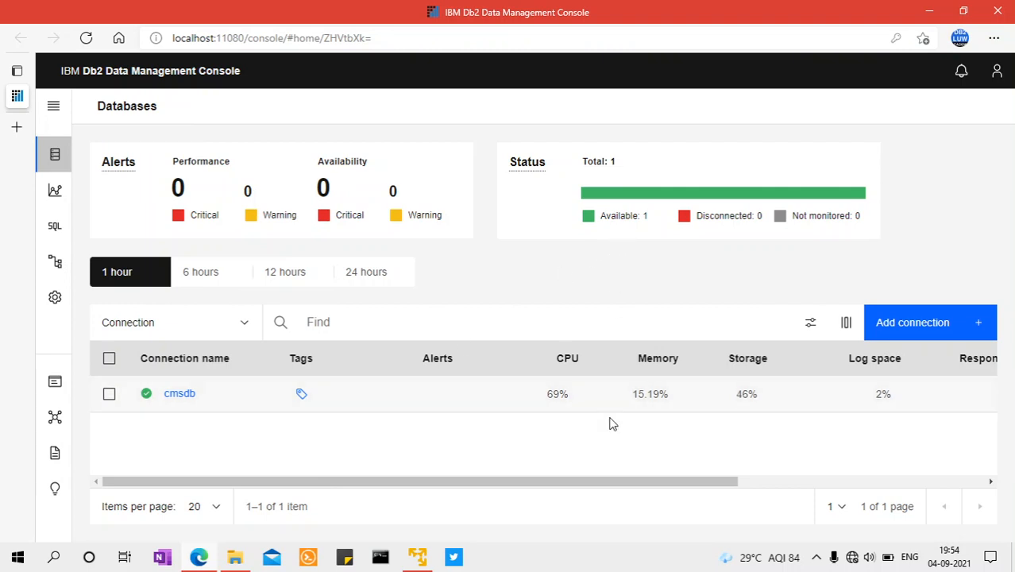
left_click_drag(568, 479, 540, 490)
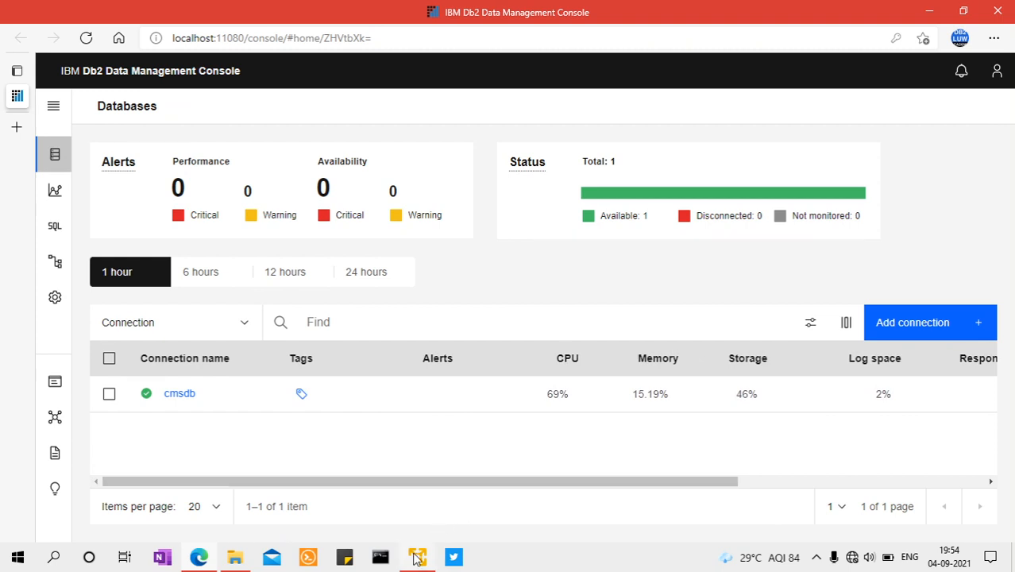
left_click(401, 468)
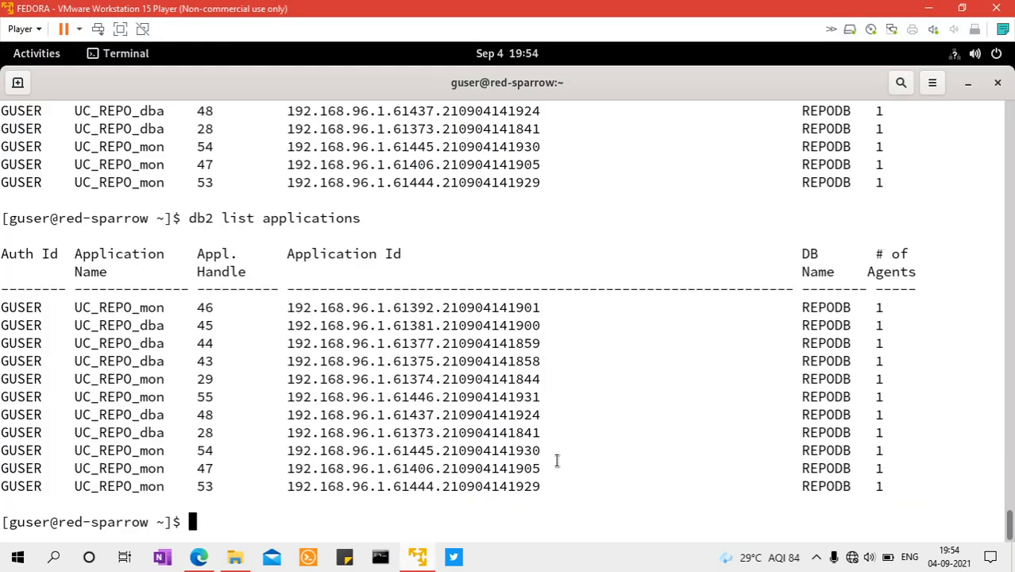
key("Up")
key("Return")
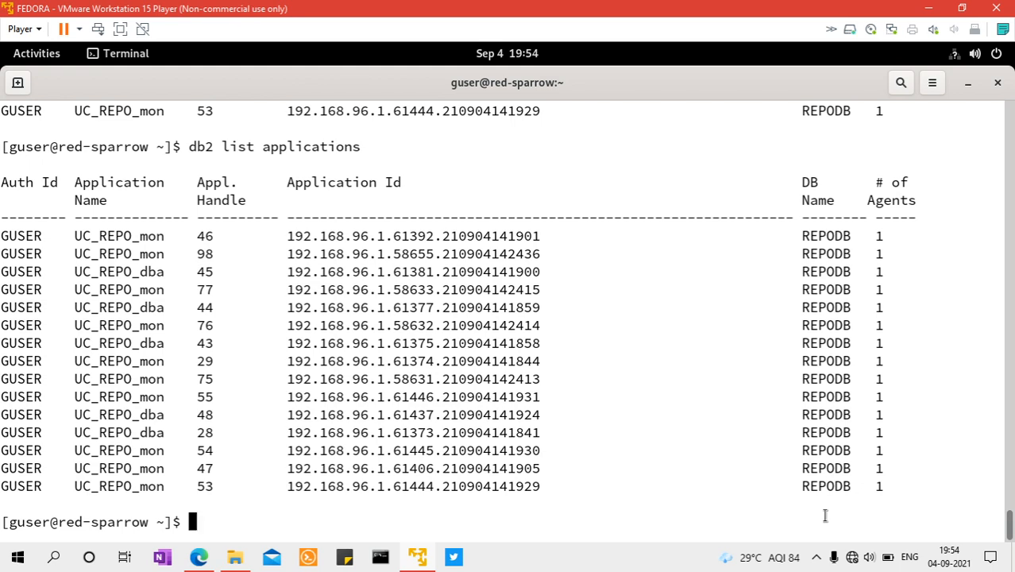
Switch to the Db2 console, open the cmsdb monitoring summary and examine its Resource usage, Contention and Time spent charts
left_click(199, 556)
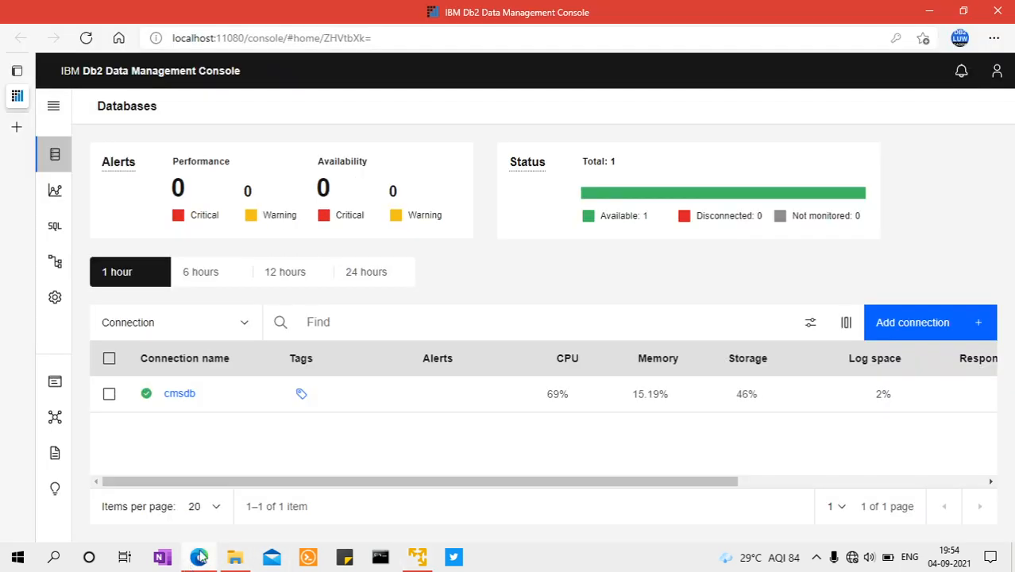
left_click(177, 394)
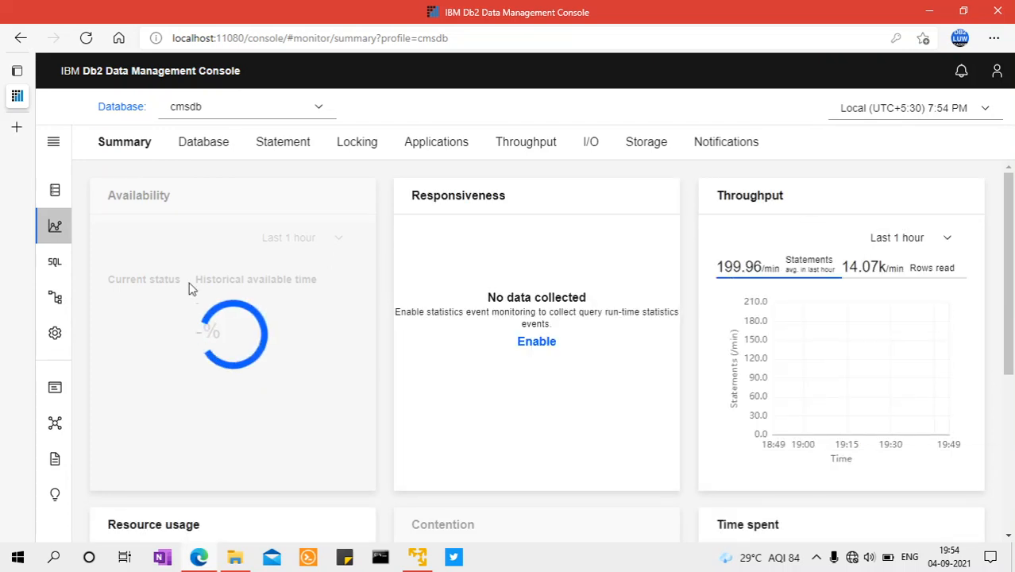
scroll(1002, 335, "down", 3)
left_click_drag(1002, 335, 1003, 384)
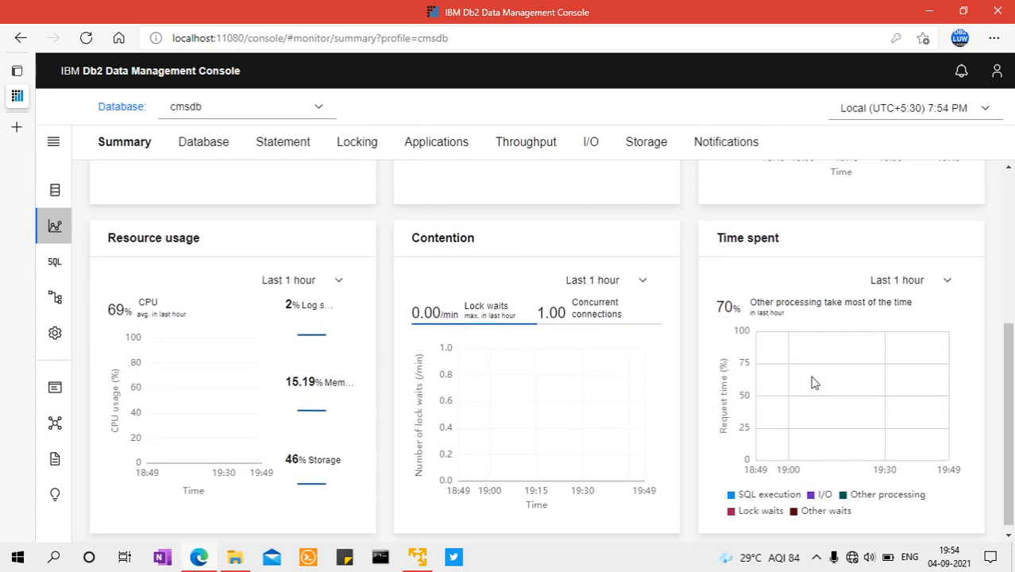
left_click_drag(1012, 387, 1011, 391)
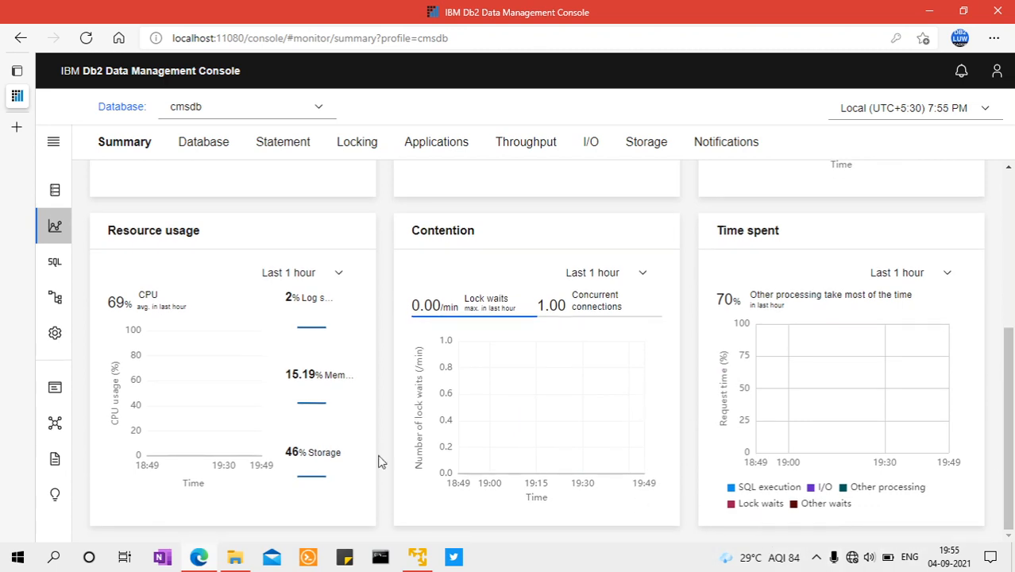
Review cmsdb's Applications top consumers and I/O buffer pools, checking the Statement in-flight executions before and after
left_click_drag(1008, 423, 1012, 266)
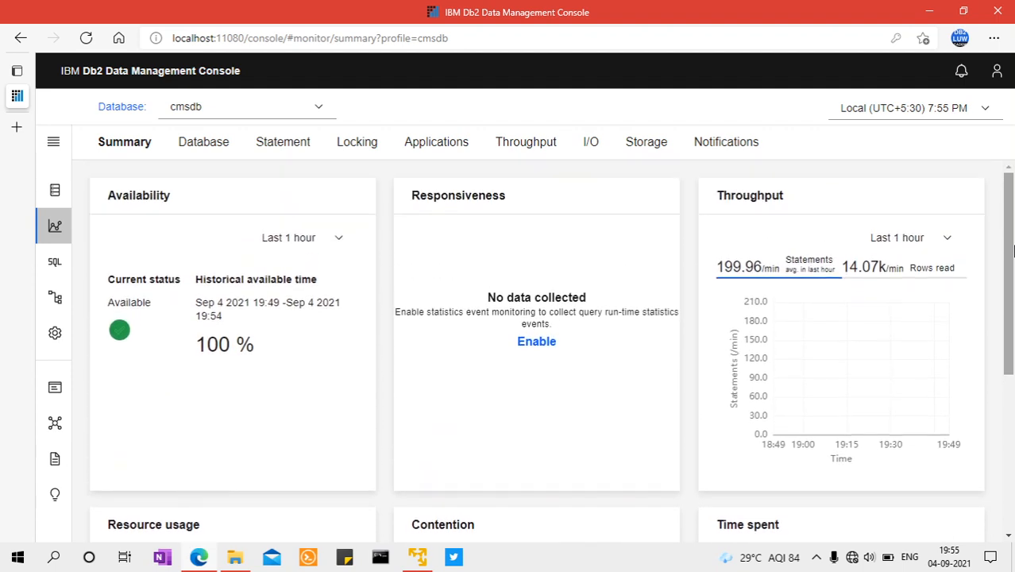
left_click(276, 149)
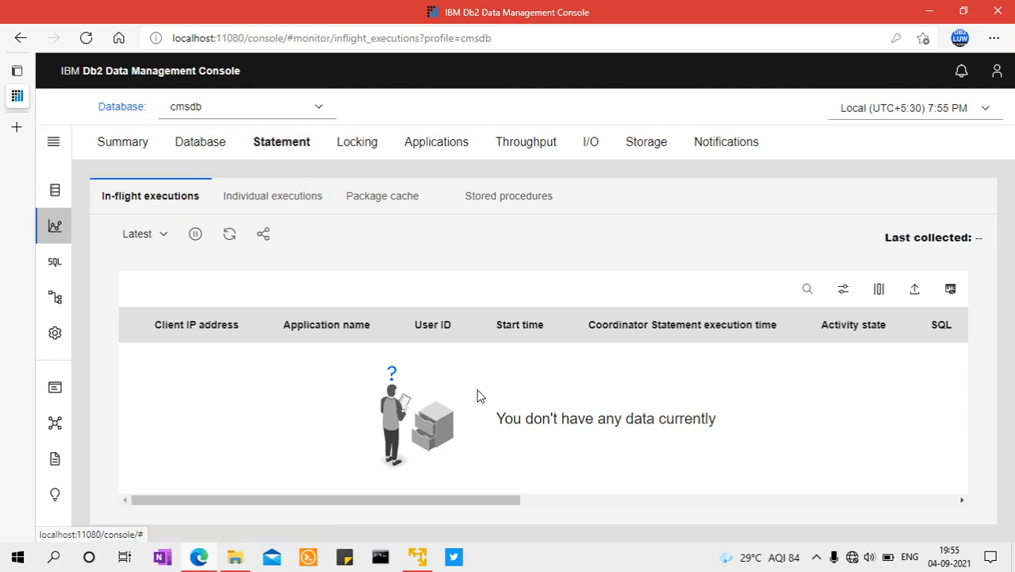
left_click(452, 142)
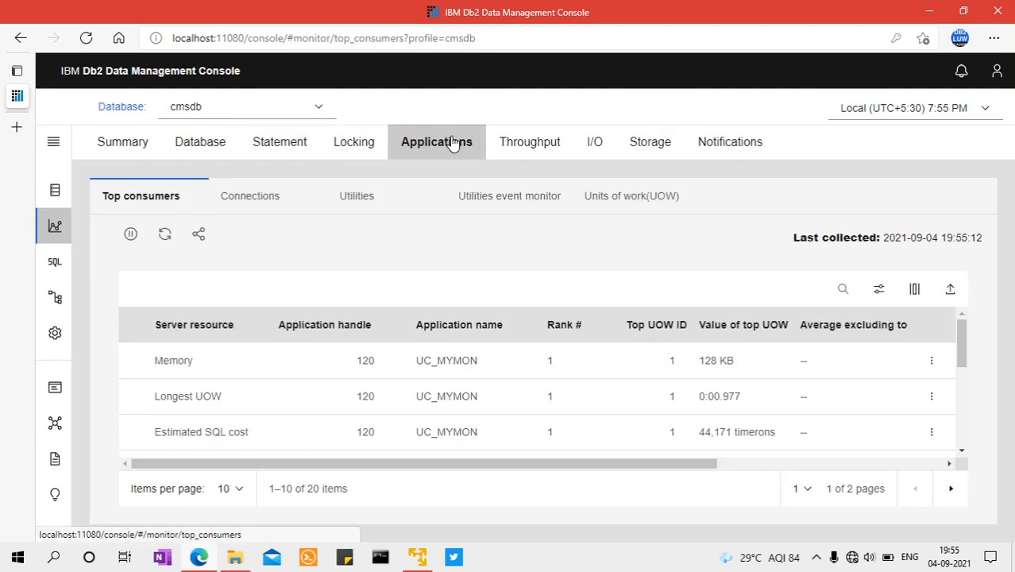
mouse_move(968, 343)
left_mouse_down()
mouse_move(947, 422)
mouse_move(963, 335)
left_mouse_up()
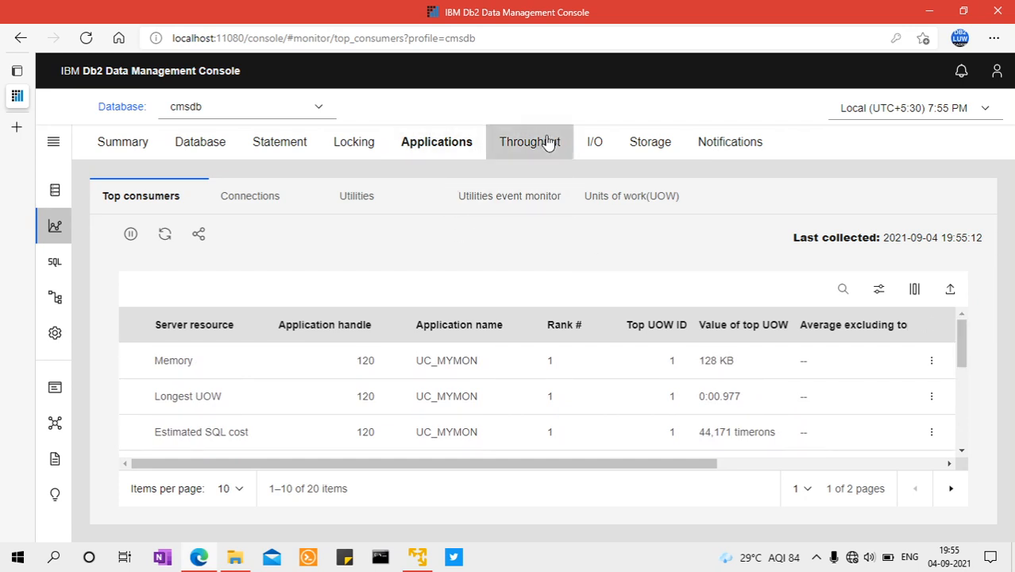
left_click(589, 146)
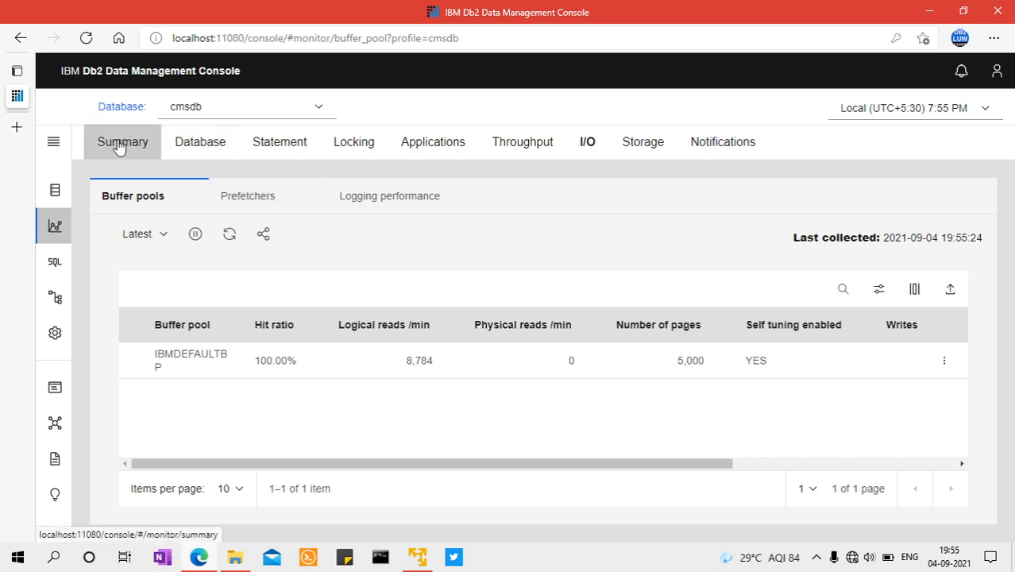
left_click(290, 147)
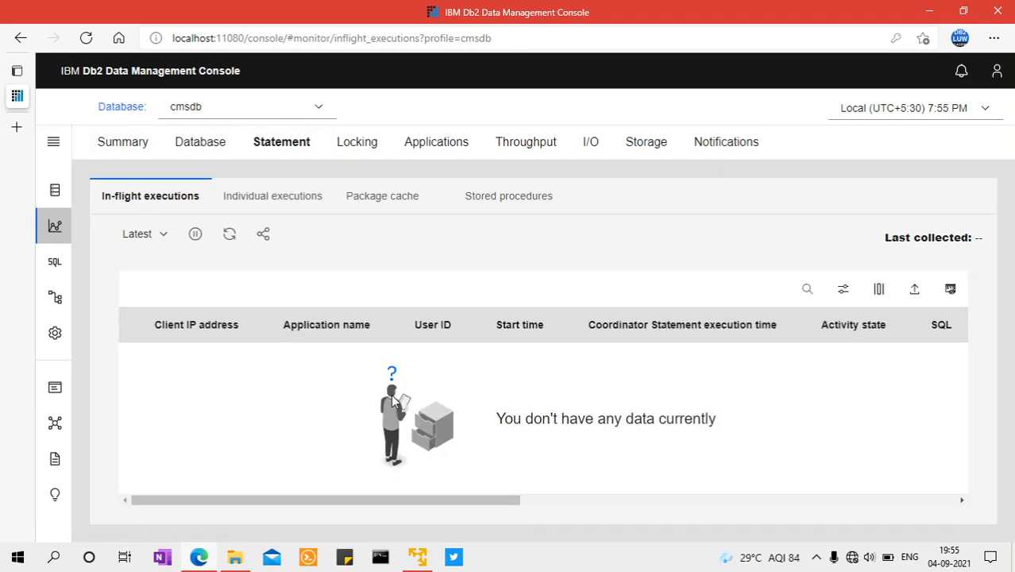
Switch to the Fedora terminal and rerun db2 list applications to check the current connections
left_click(200, 558)
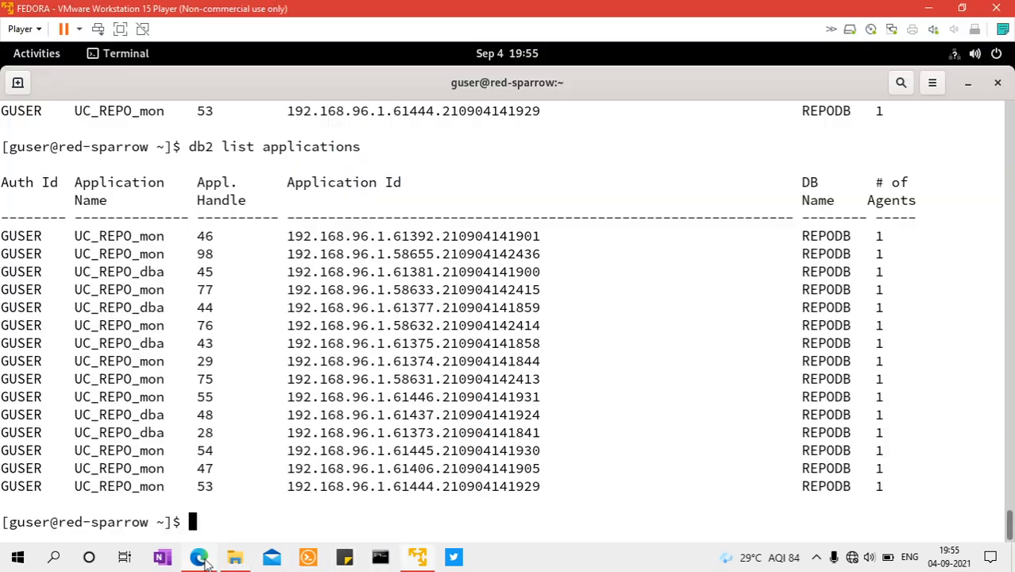
key("Up")
key("Return")
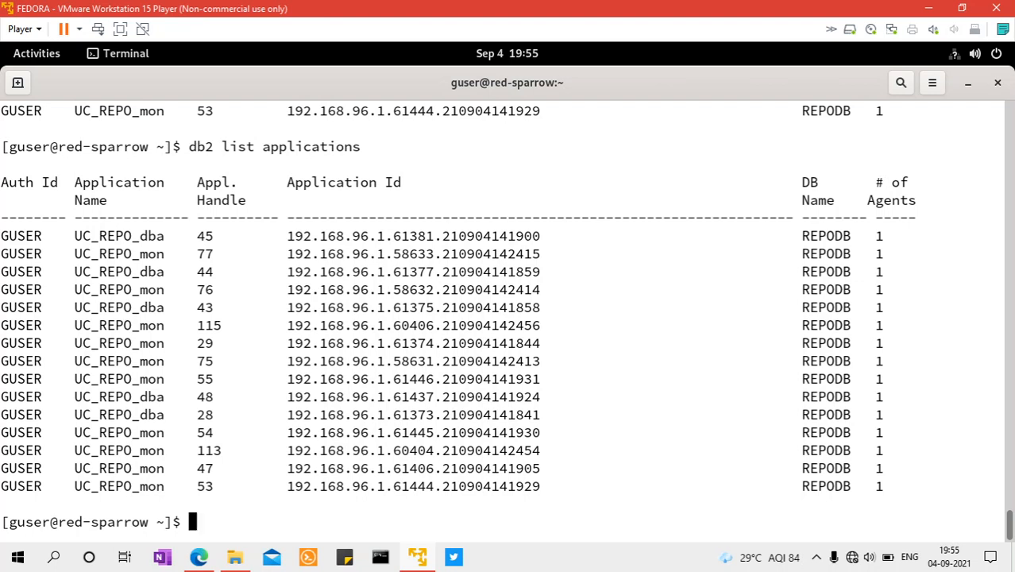
Deactivate the cmsdb database by running db2 deactivate db cmsdb, adapting the earlier activate command from the history
key("Up")
key("Up")
key("Down")
key("Up")
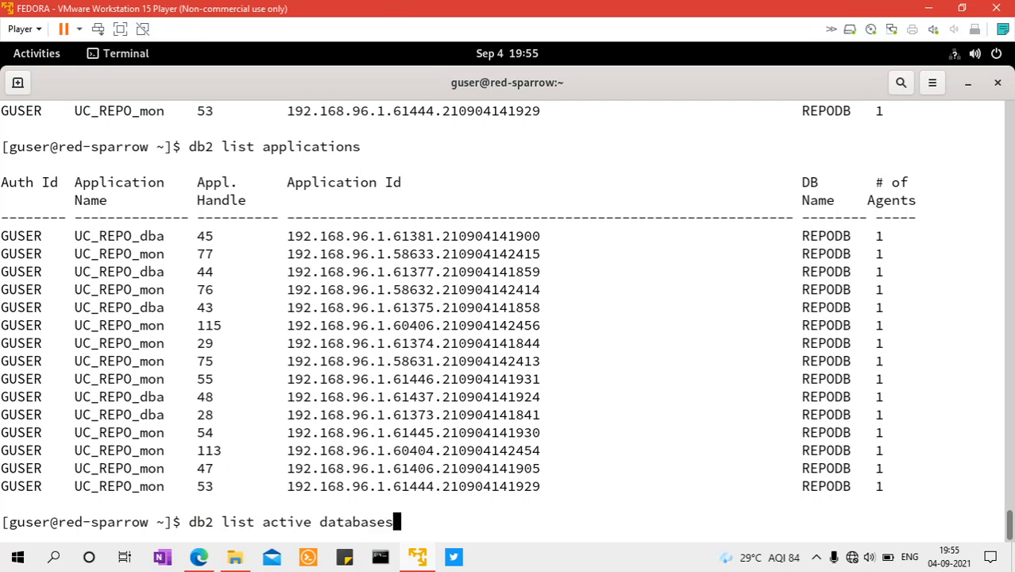
key("Up")
key("Up")
key("Up")
key("Down")
key("Left")
key("Left")
key("Left")
key("Left")
key("Left")
key("Left")
key("Left")
key("Left")
type("de")
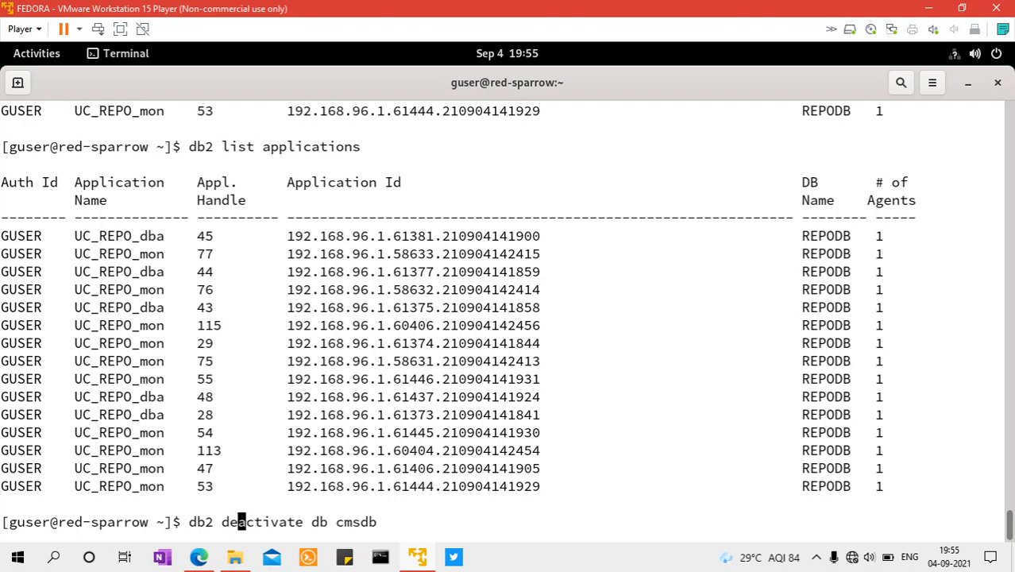
key("End")
key("Return")
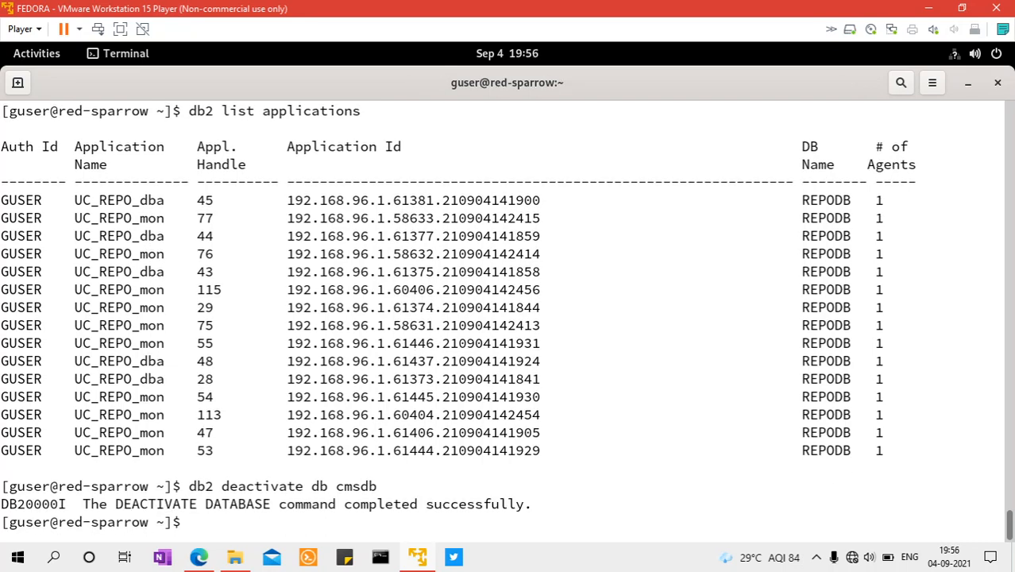
Switch to the Db2 console and check cmsdb's availability in the monitoring summary and on the Databases overview
left_click(200, 558)
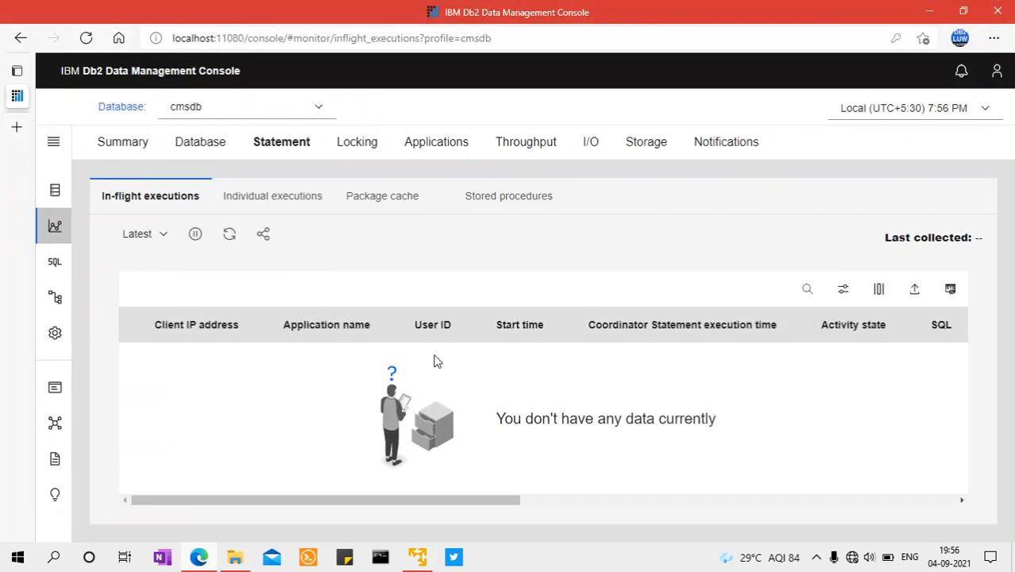
left_click(122, 144)
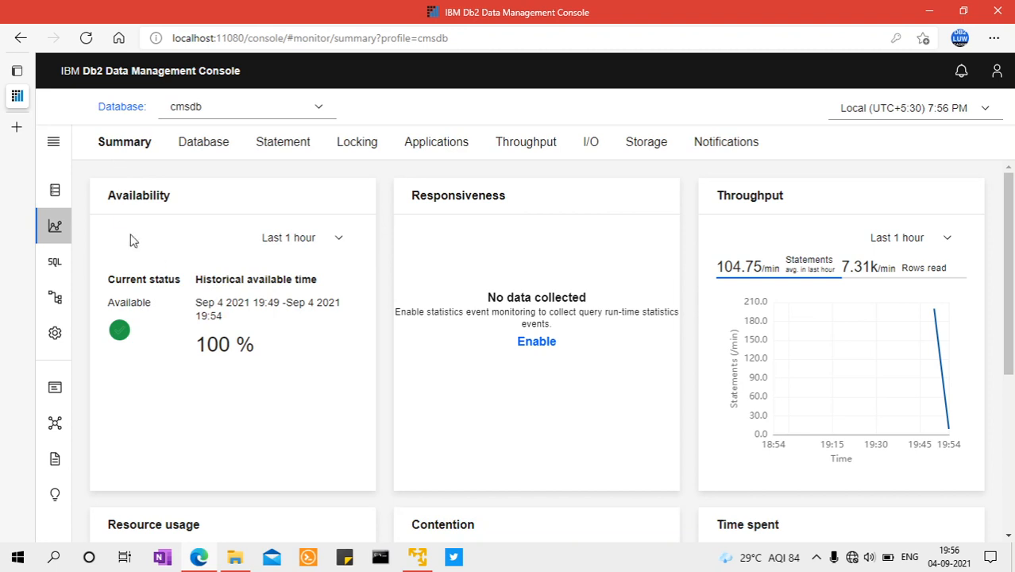
left_click(53, 145)
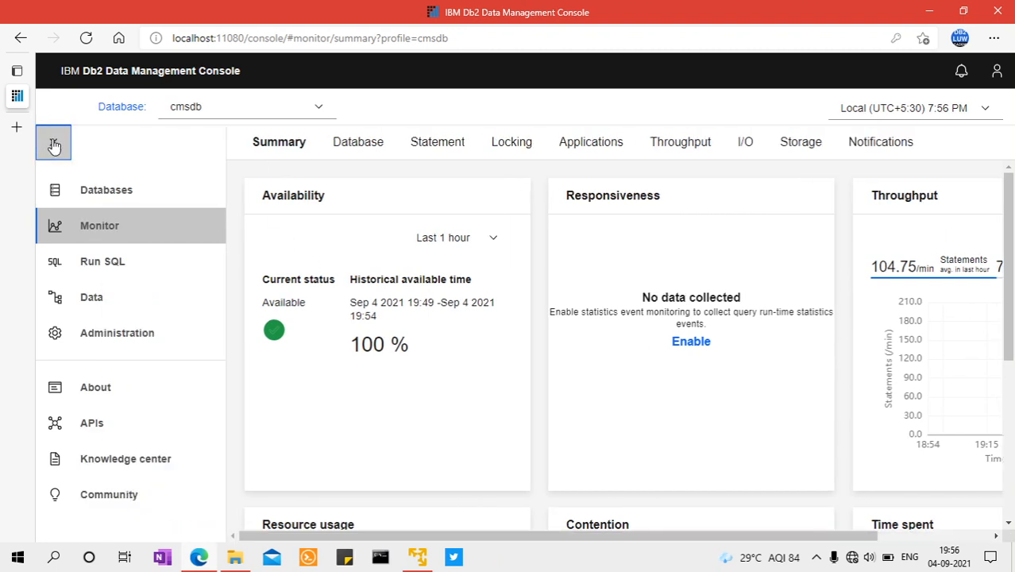
left_click(53, 150)
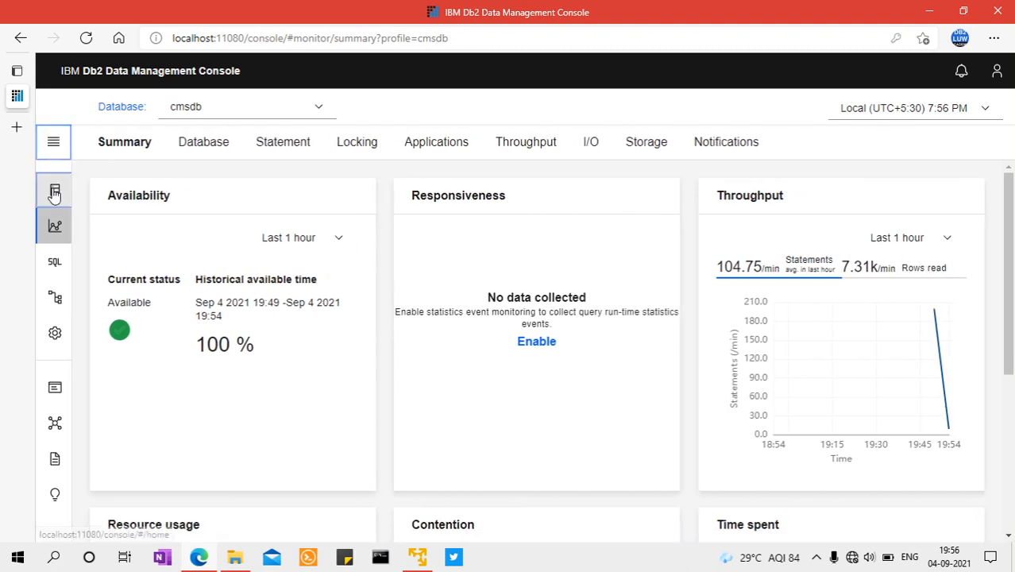
left_click(54, 191)
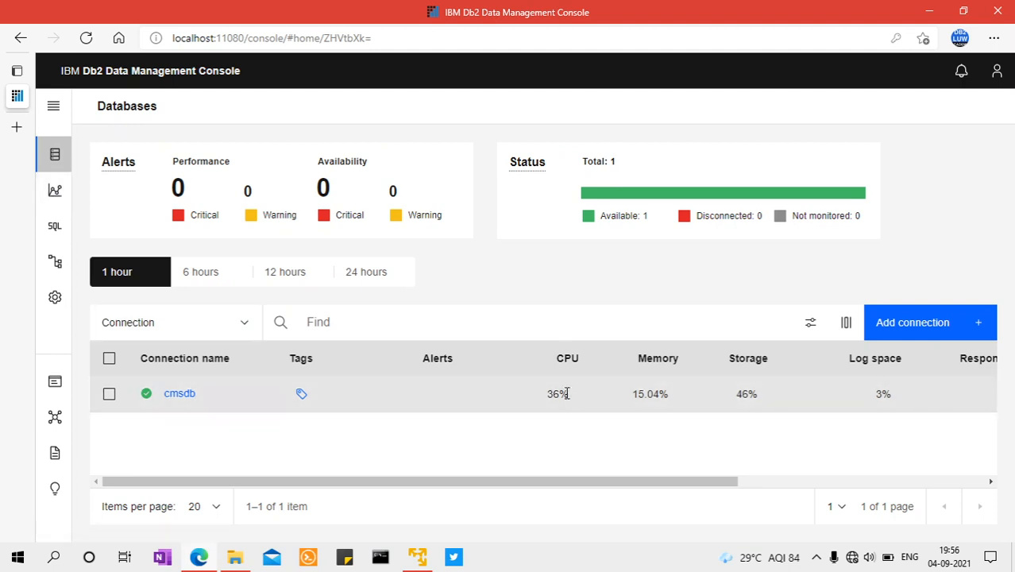
left_click(417, 559)
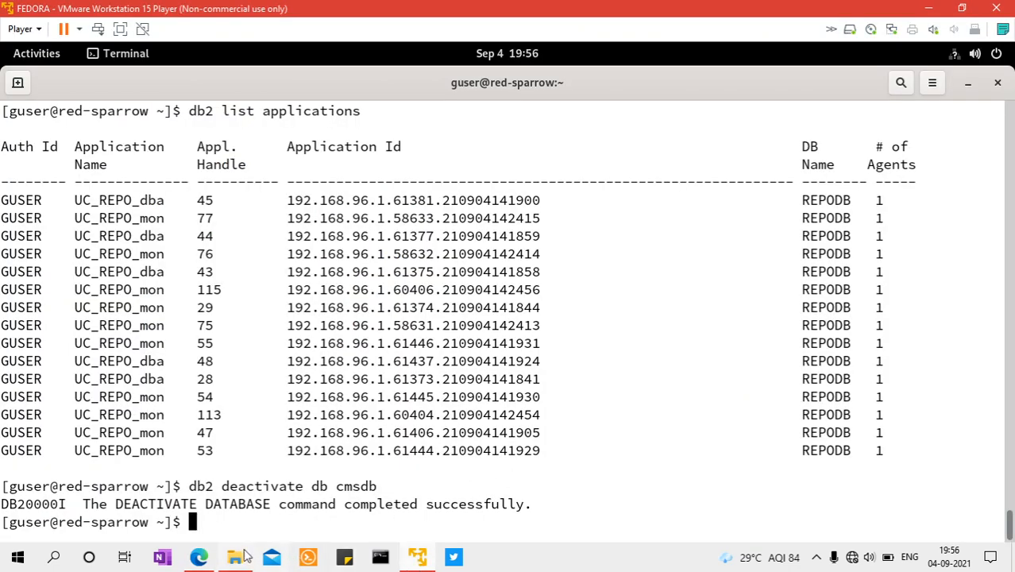
left_click(199, 559)
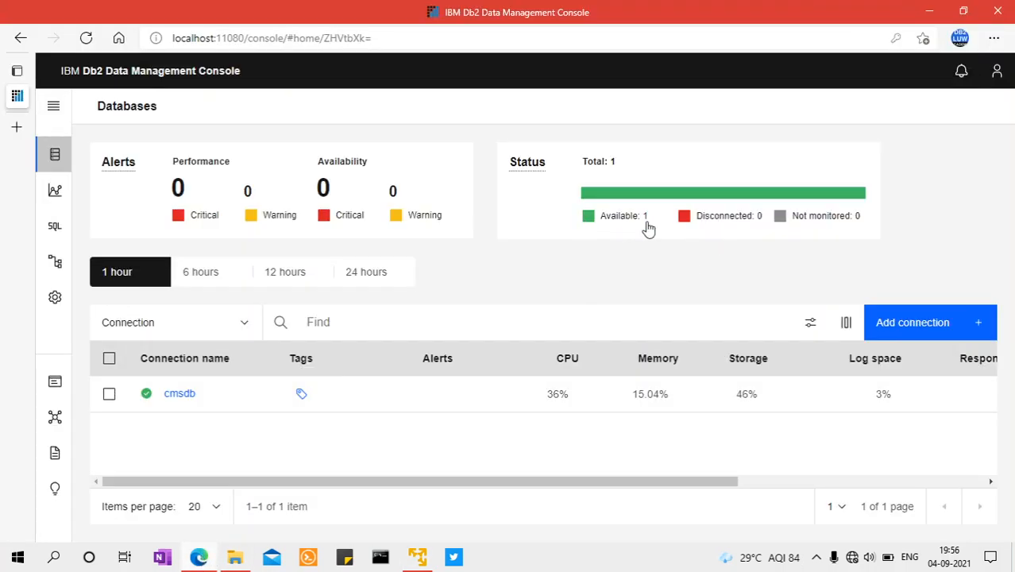
Switch to the Fedora terminal and run db2 list applications twice to look for connections to cmsdb
left_click(199, 558)
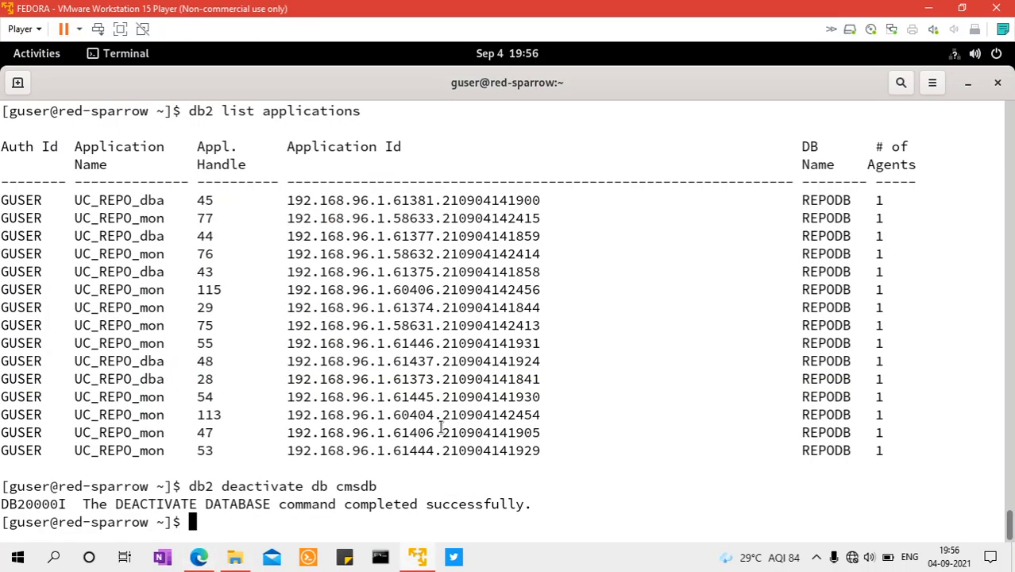
key("Up")
key("Up")
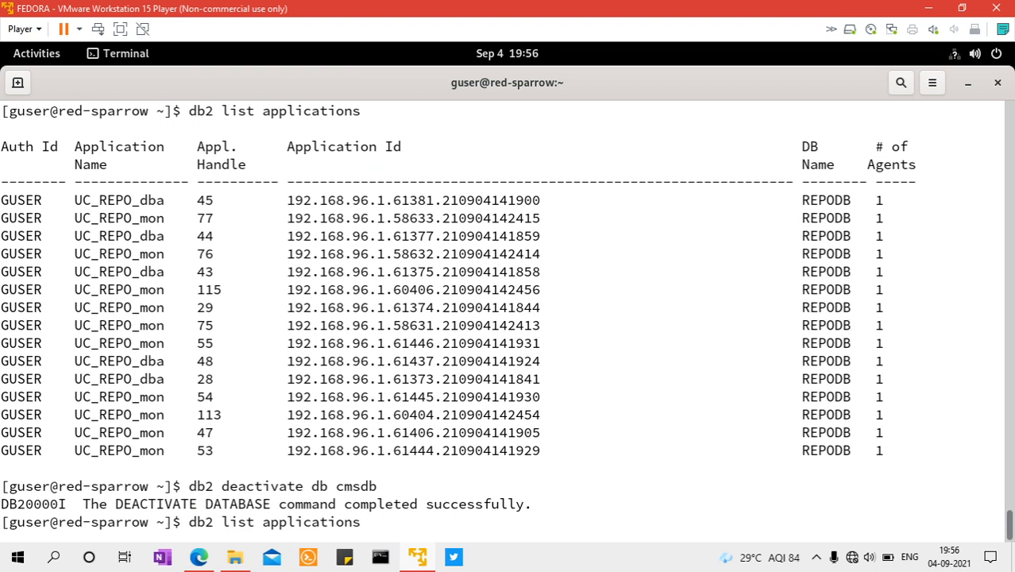
key("Return")
key("Up")
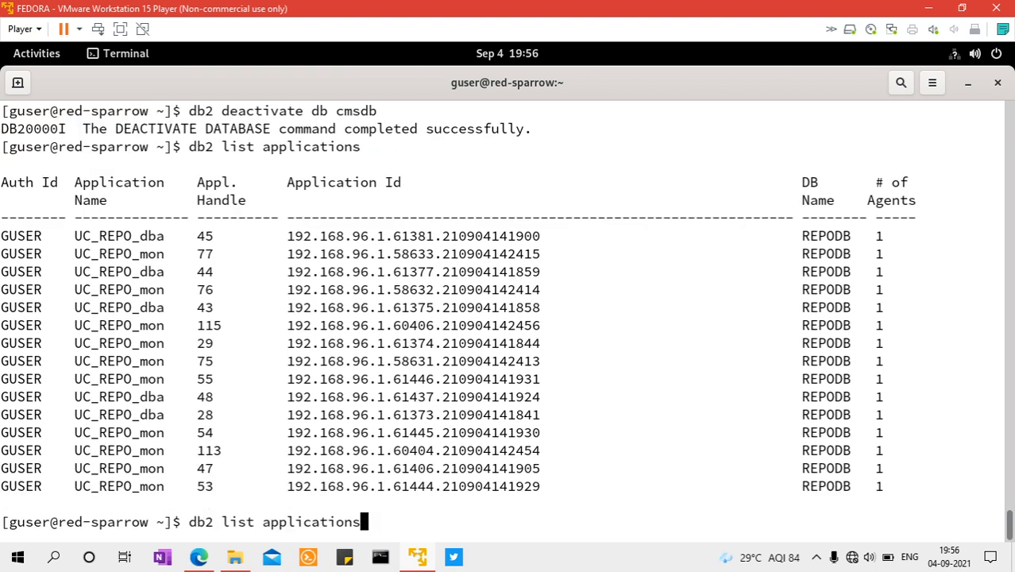
key("Return")
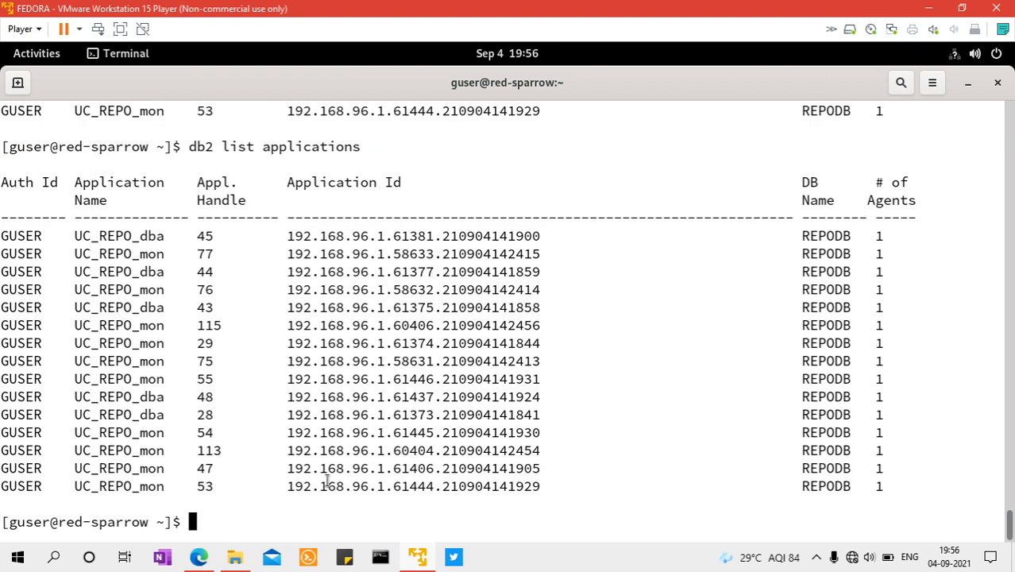
Open the cmsdb summary in the Db2 console, and run db2 list active databases three times in the Fedora terminal
left_click(198, 561)
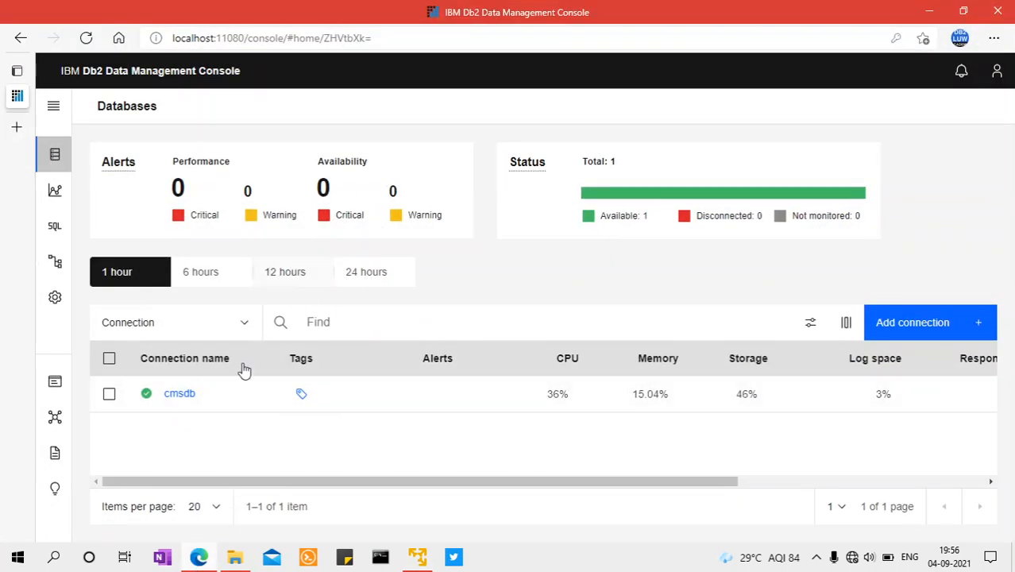
left_click(180, 394)
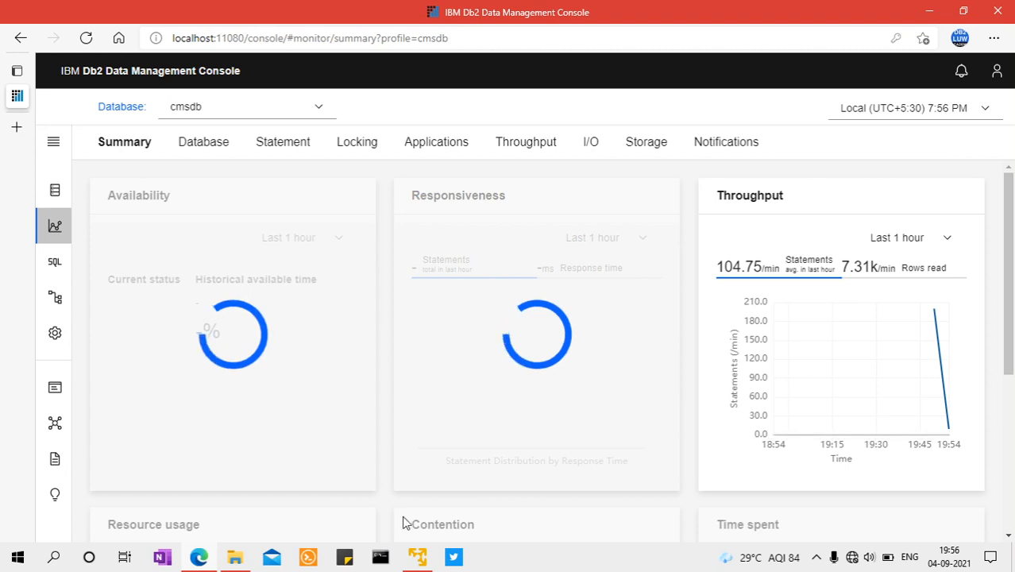
left_click(417, 557)
type("db2 deactivate db cmsdb")
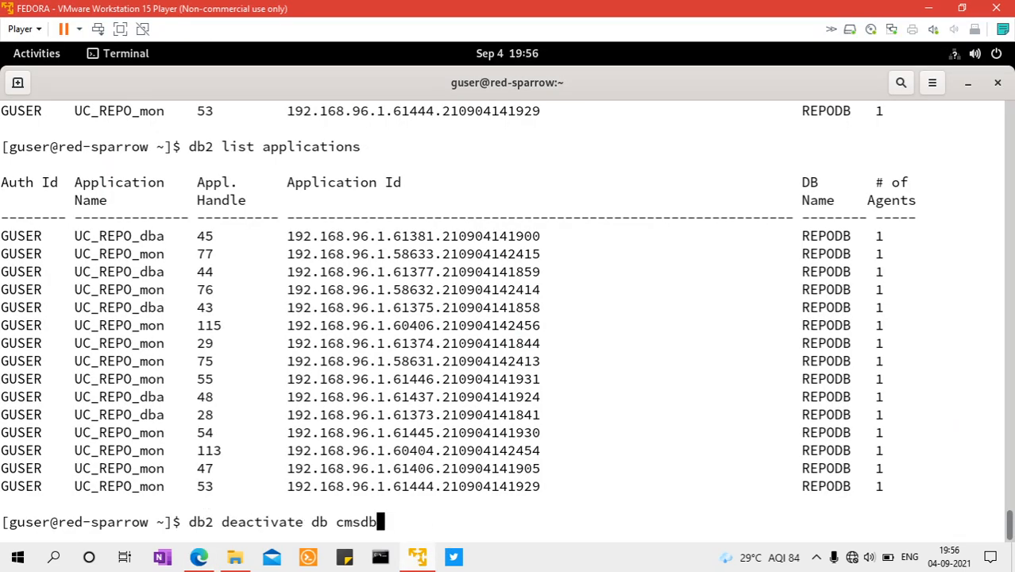
key("Up")
key("Up")
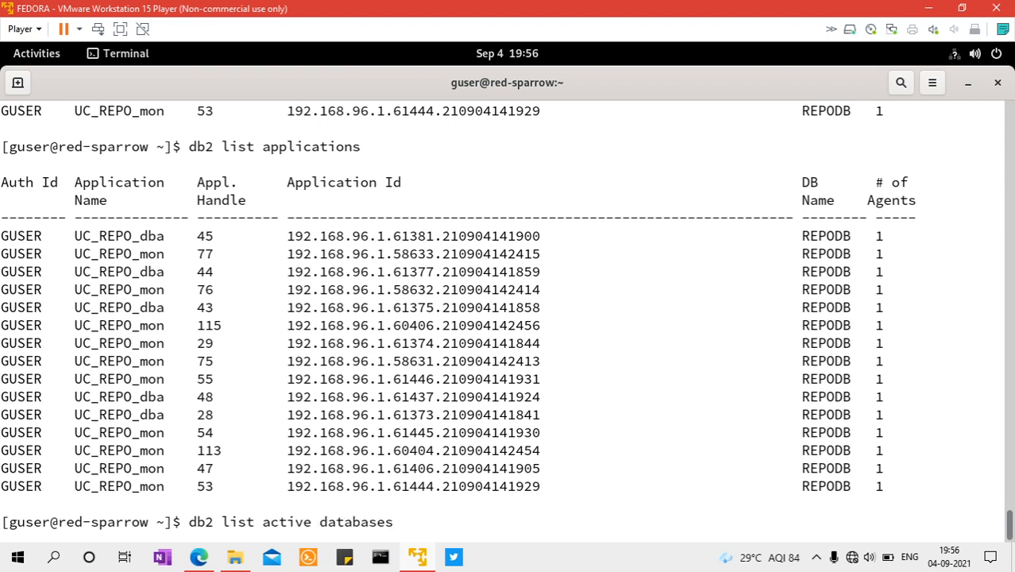
key("Return")
key("Up")
key("Return")
key("Up")
key("Return")
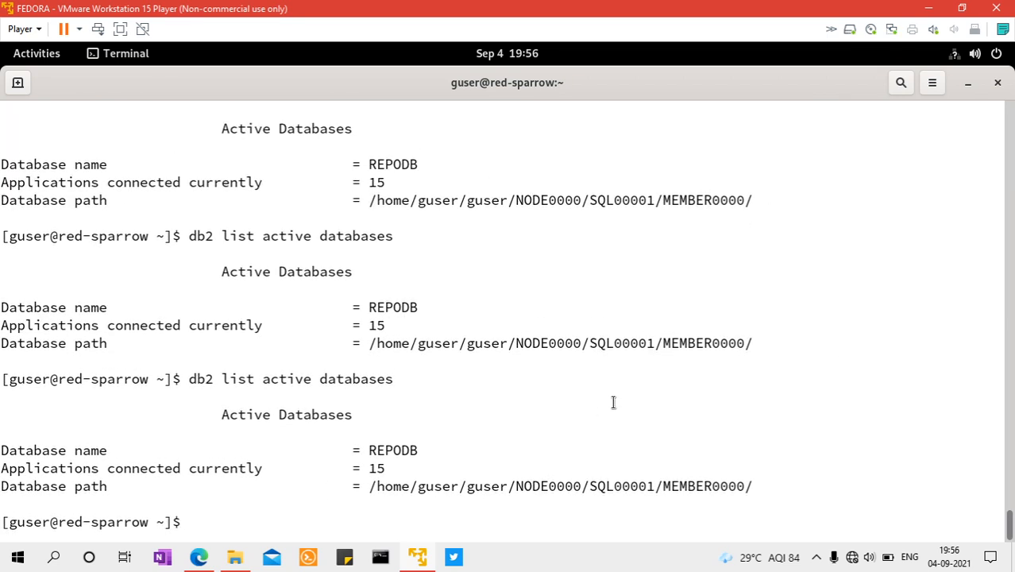
Switch to the Db2 console and examine the cmsdb summary's Resource usage, Contention and Time spent charts, including the Other processing breakdown
left_click(931, 8)
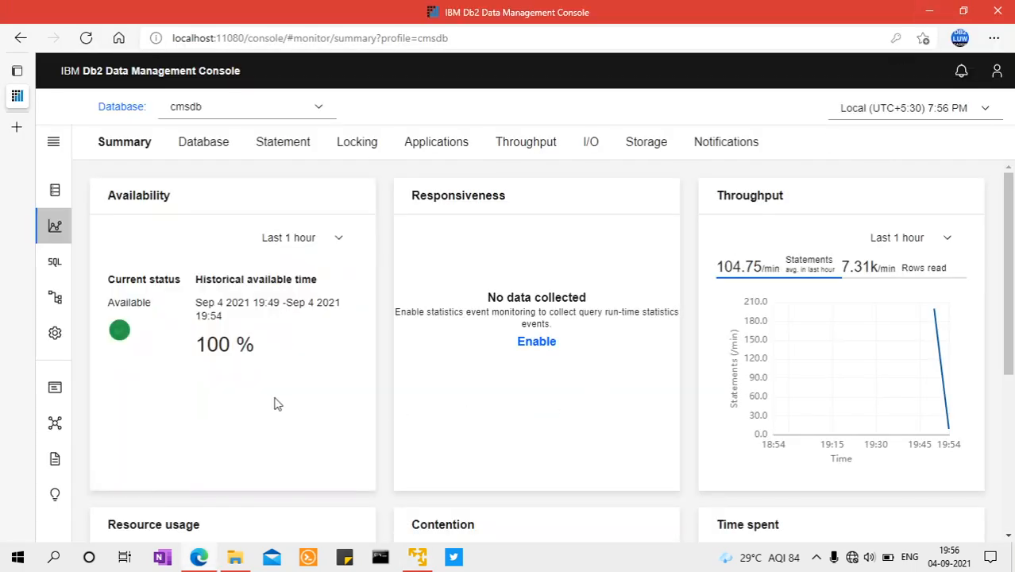
left_click_drag(1009, 282, 1003, 421)
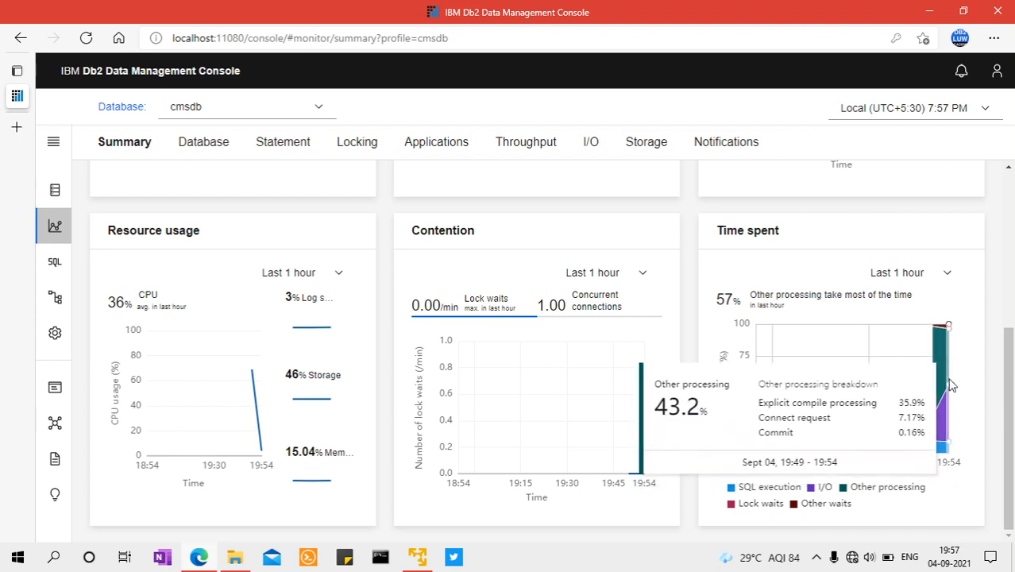
left_click_drag(1010, 415, 1012, 251)
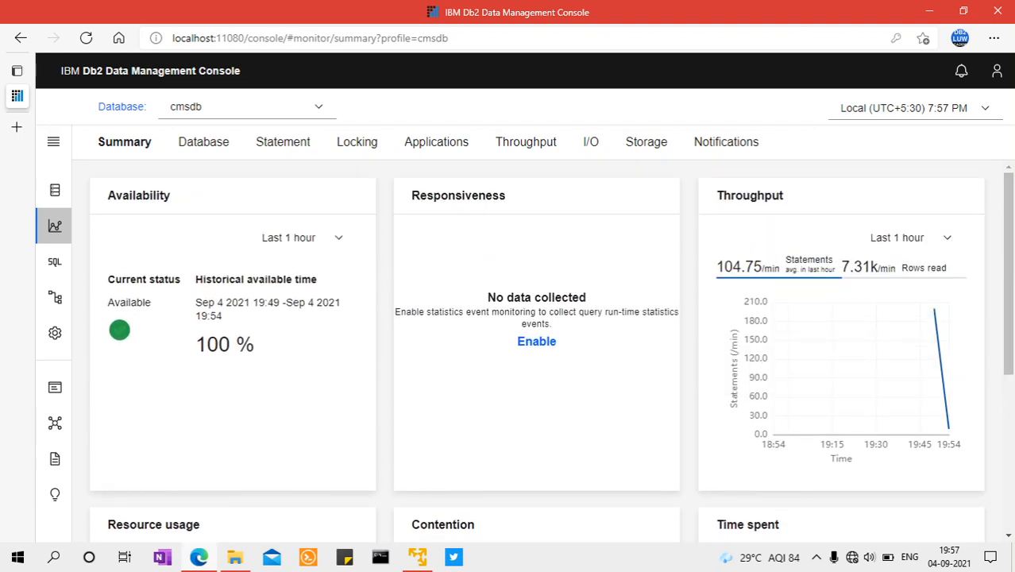
Run db2 list applications in the Fedora terminal to recheck the connections, and return to the Db2 console's cmsdb summary
left_click(200, 560)
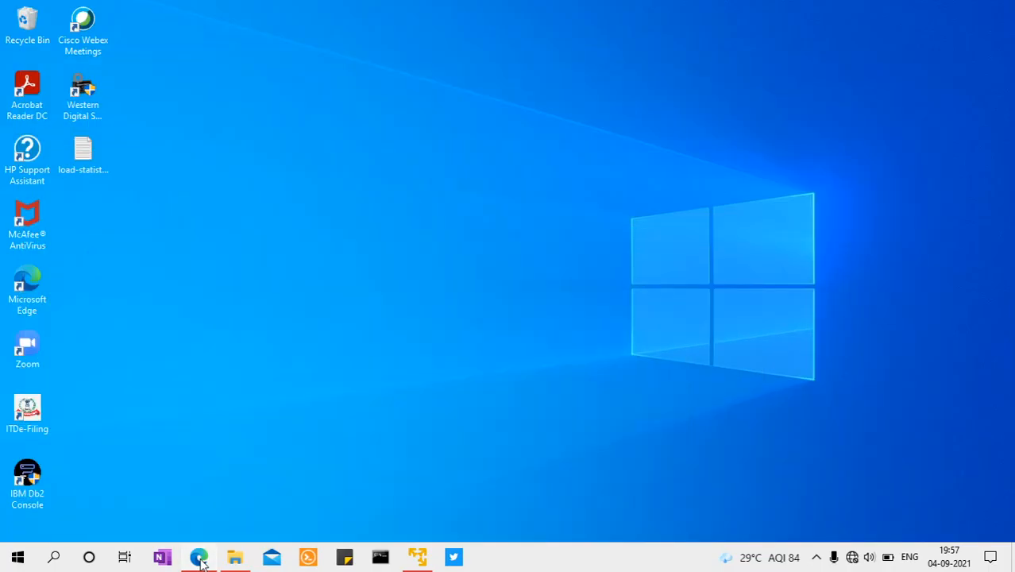
left_click(200, 560)
left_click(429, 556)
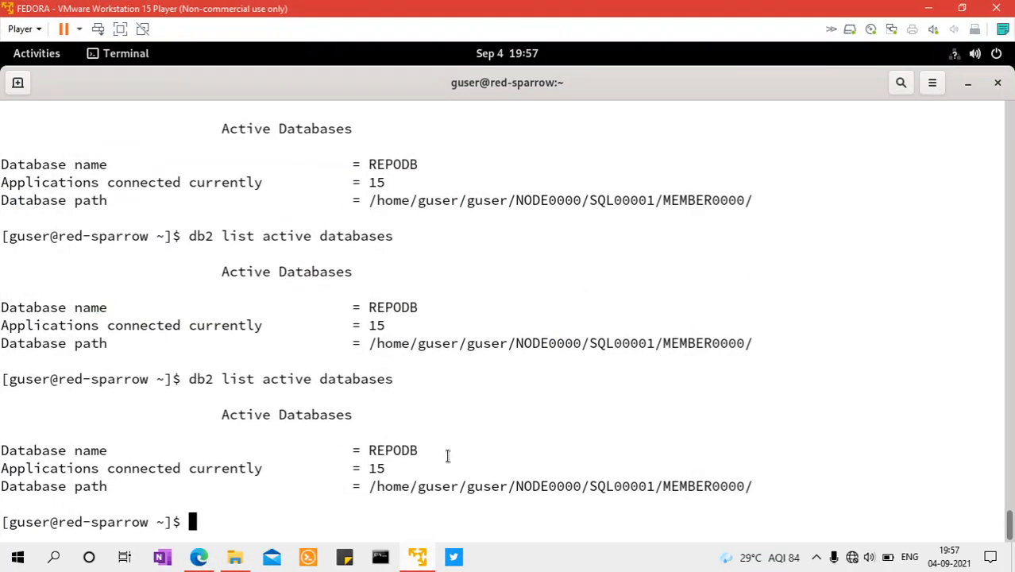
key("Up")
key("Down")
key("Up")
key("Down")
key("Up")
key("Up")
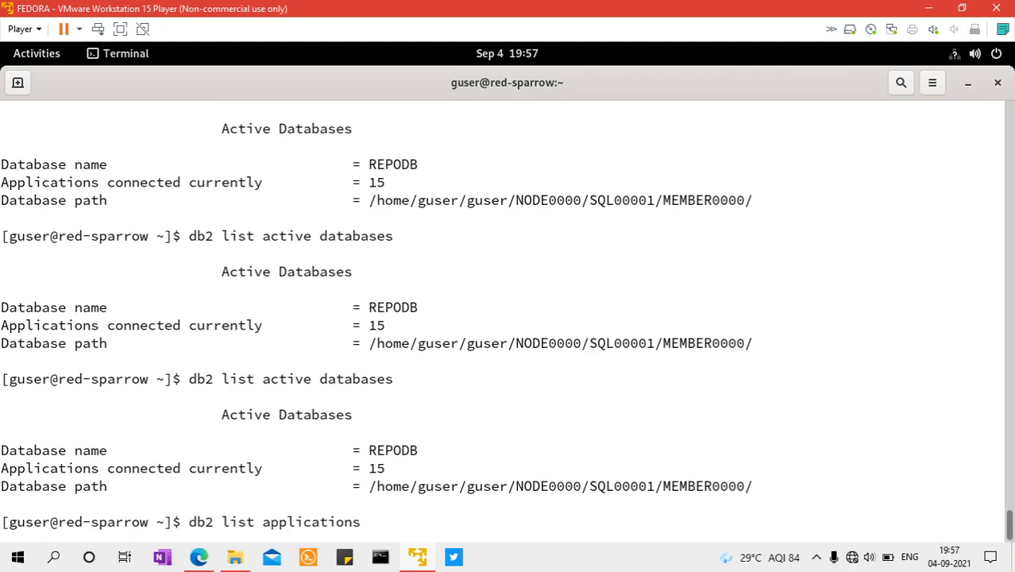
key("Return")
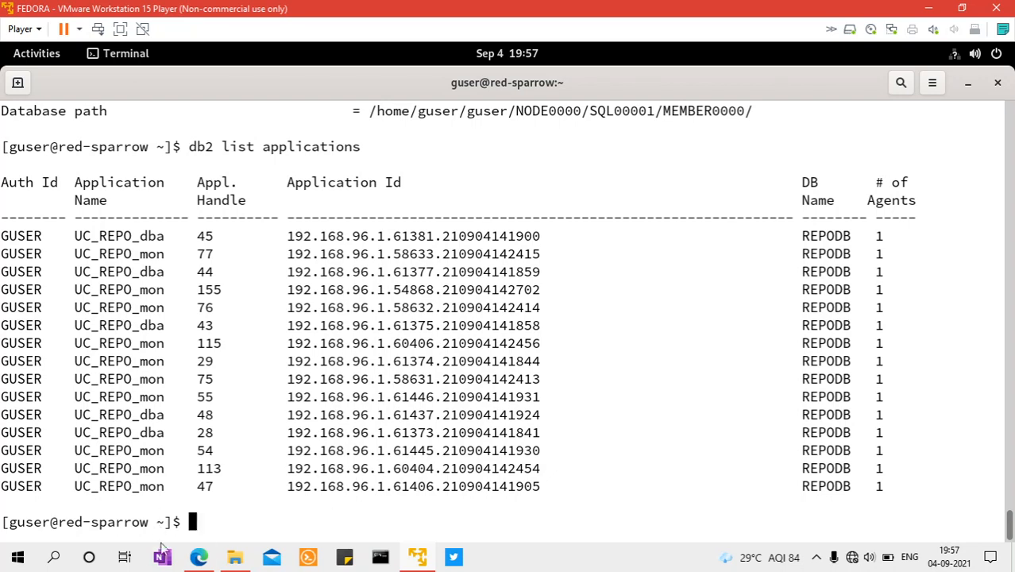
left_click(200, 558)
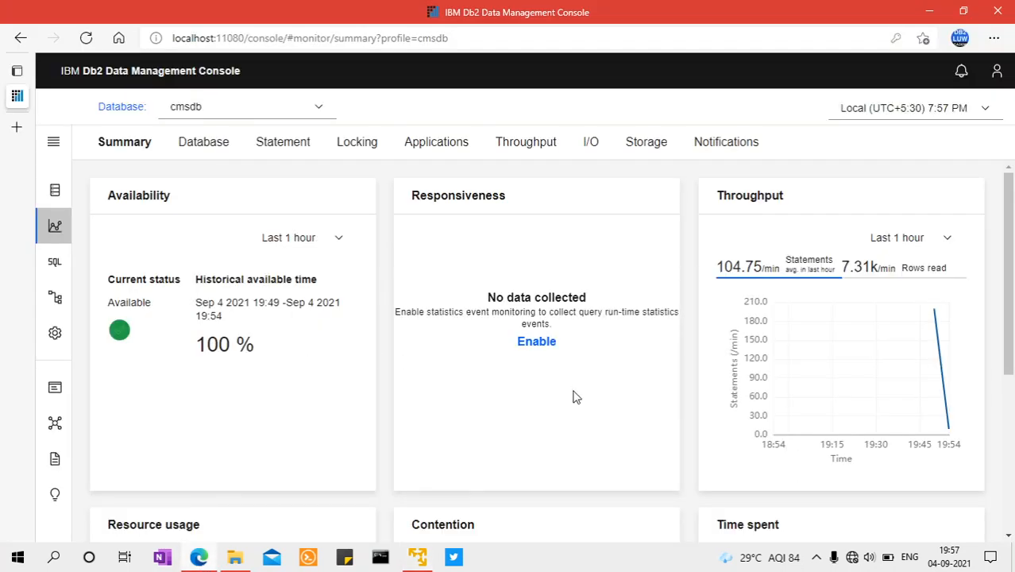
Sign out of the Db2 Data Management Console and confirm the sign-out
left_click(997, 72)
left_click(880, 184)
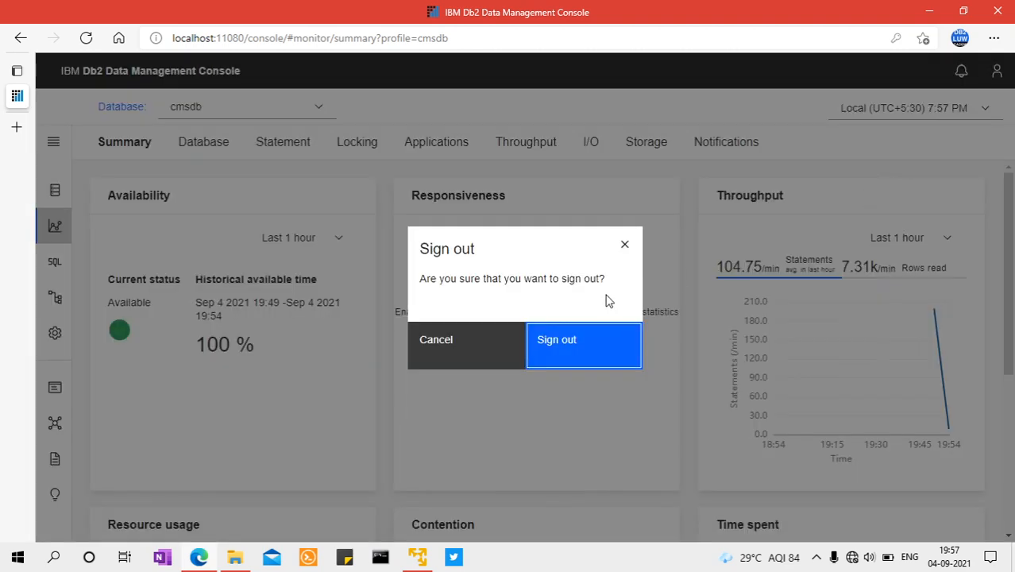
left_click(567, 351)
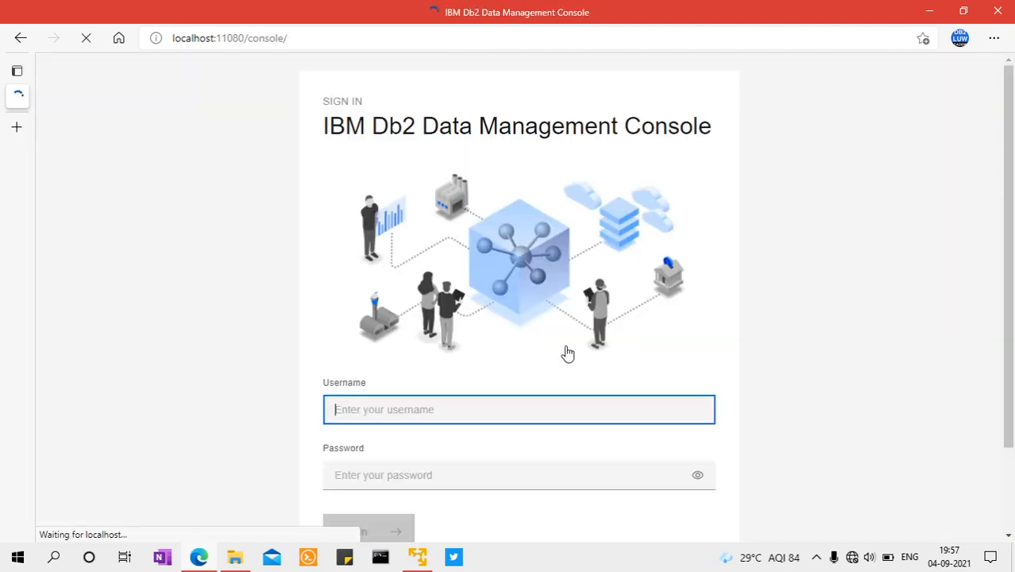
Switch to the Fedora terminal and run db2 list applications once and db2 list active databases twice
left_click(928, 13)
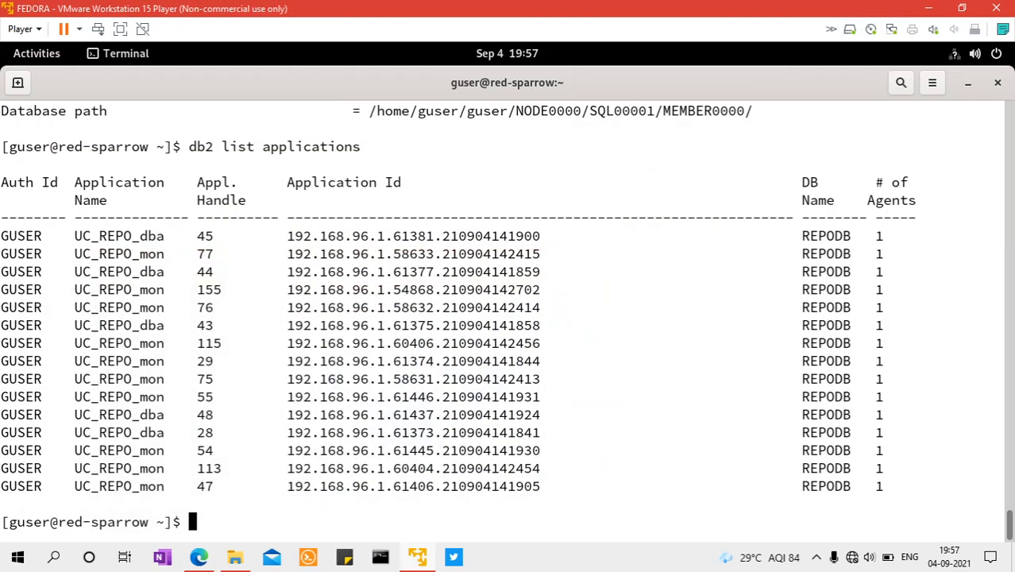
key("Up")
key("Return")
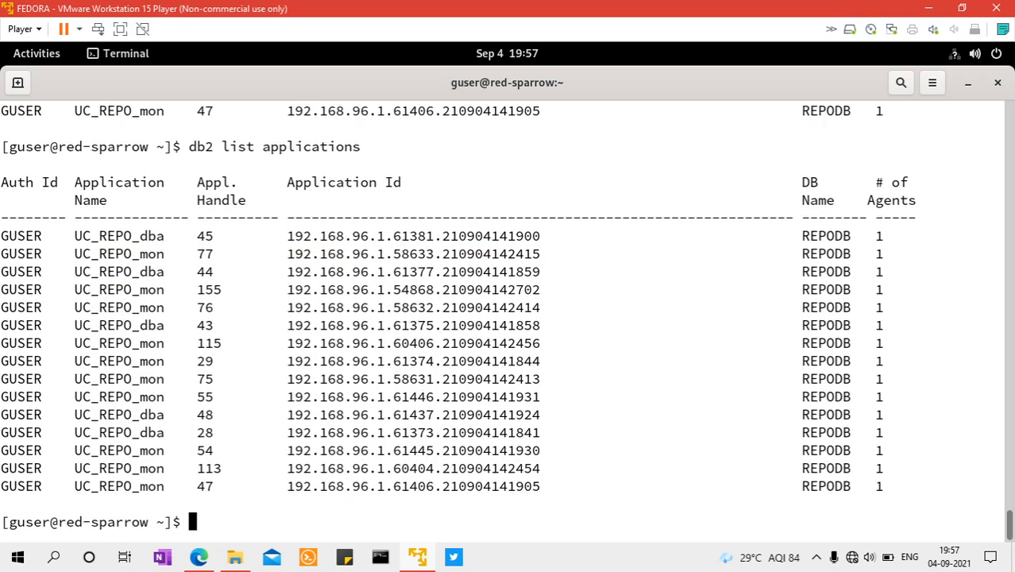
key("Up")
key("Up")
key("Return")
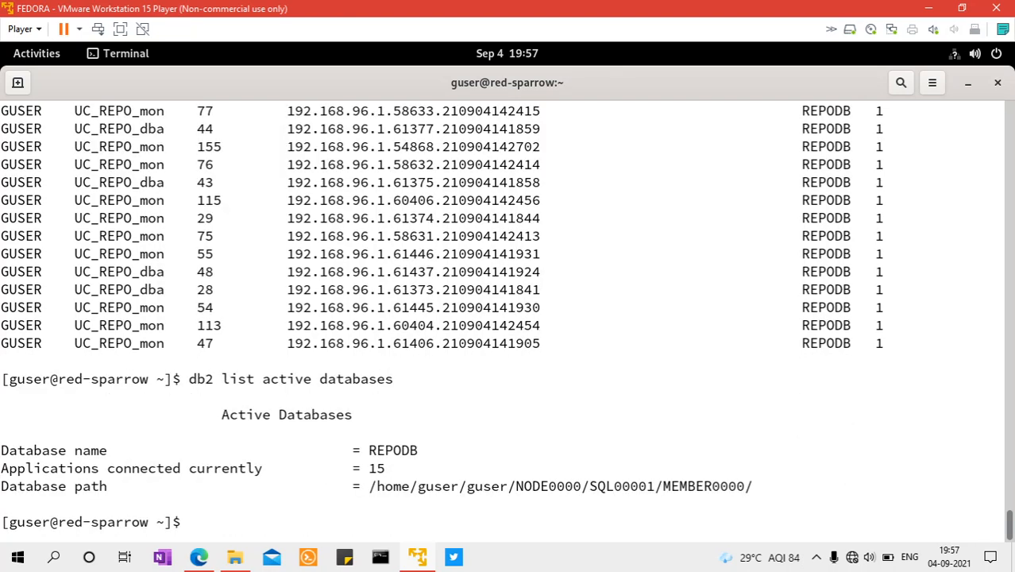
key("Up")
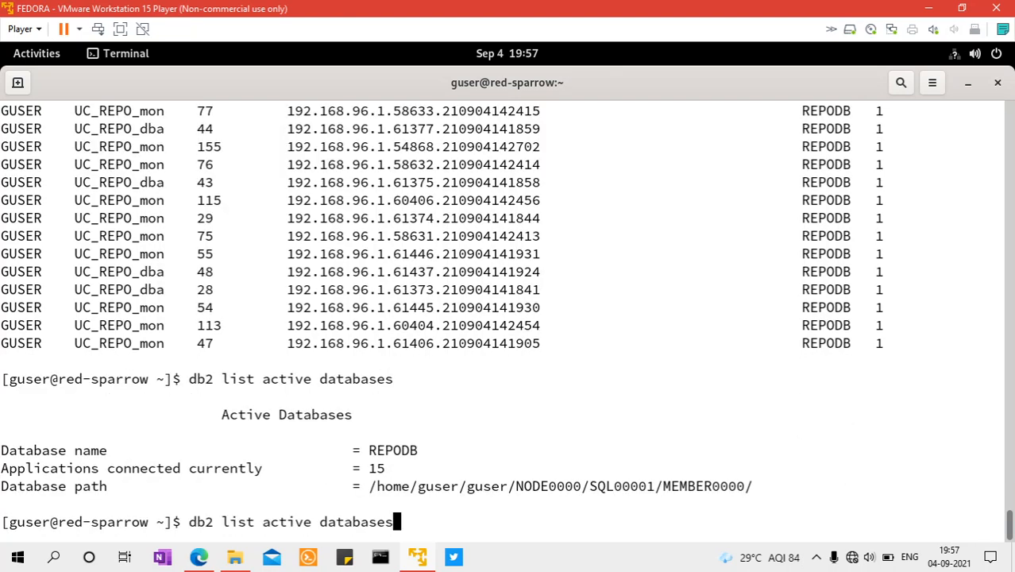
key("Return")
Deactivate the repository database with db2 deactivate db repodb, and run db2 list active databases to recheck its connections
key("Up")
key("Up")
key("Up")
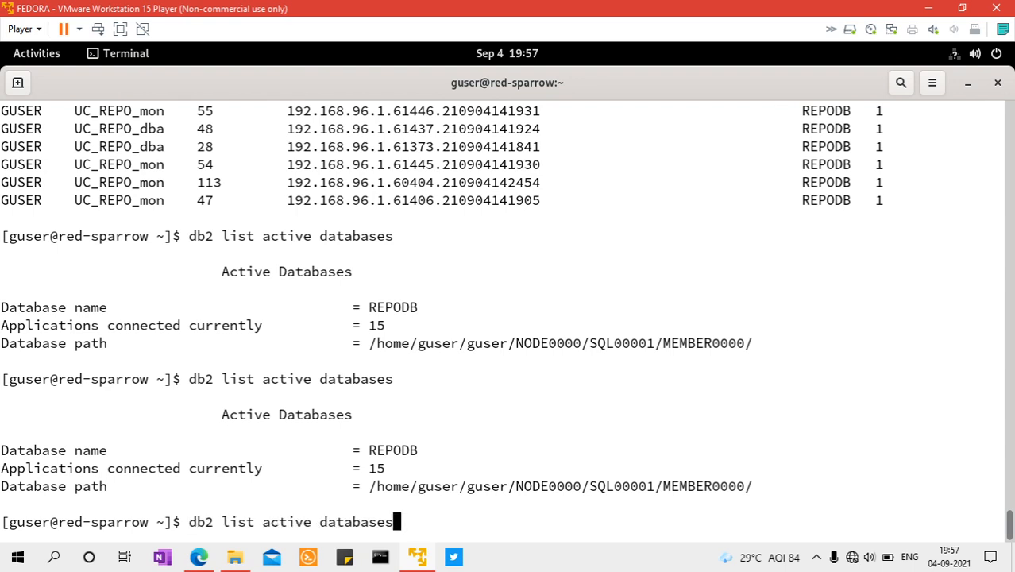
key("BackSpace")
key("BackSpace")
key("BackSpace")
key("BackSpace")
key("BackSpace")
type("repodb")
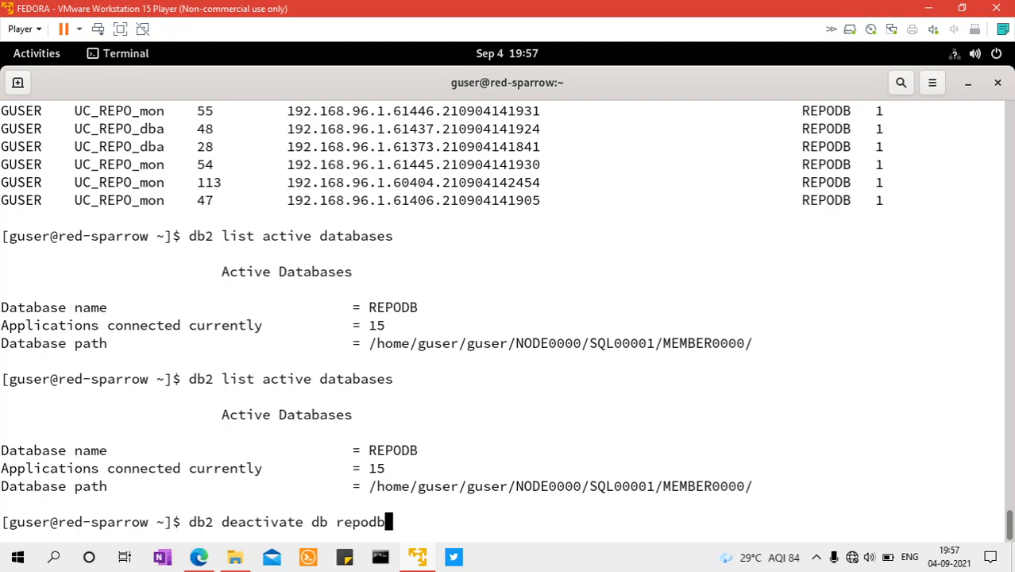
key("Return")
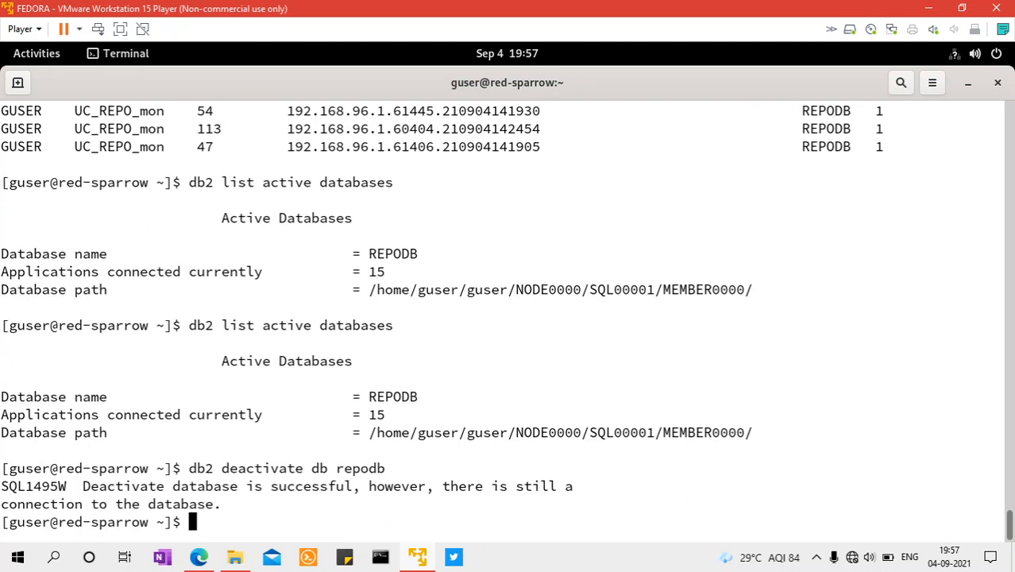
key("Up")
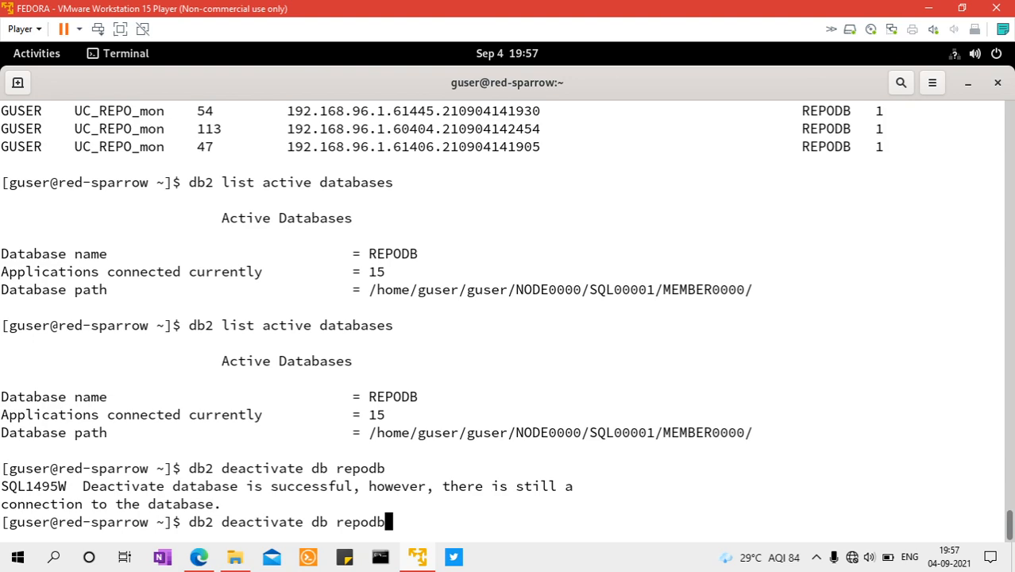
key("Up")
key("Return")
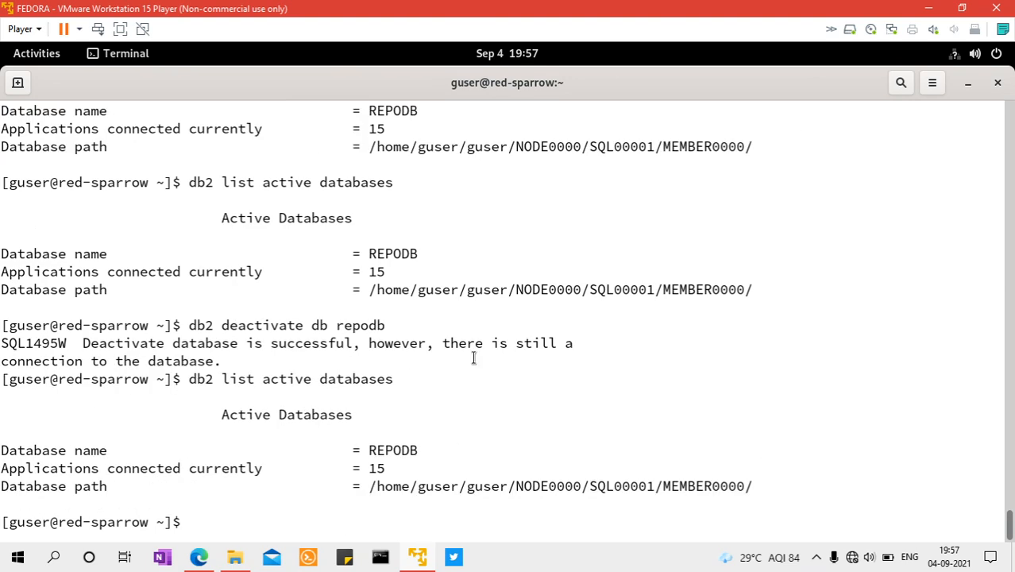
Return to the Edge browser and close the Db2 Data Management Console sign-in tab
left_click(199, 558)
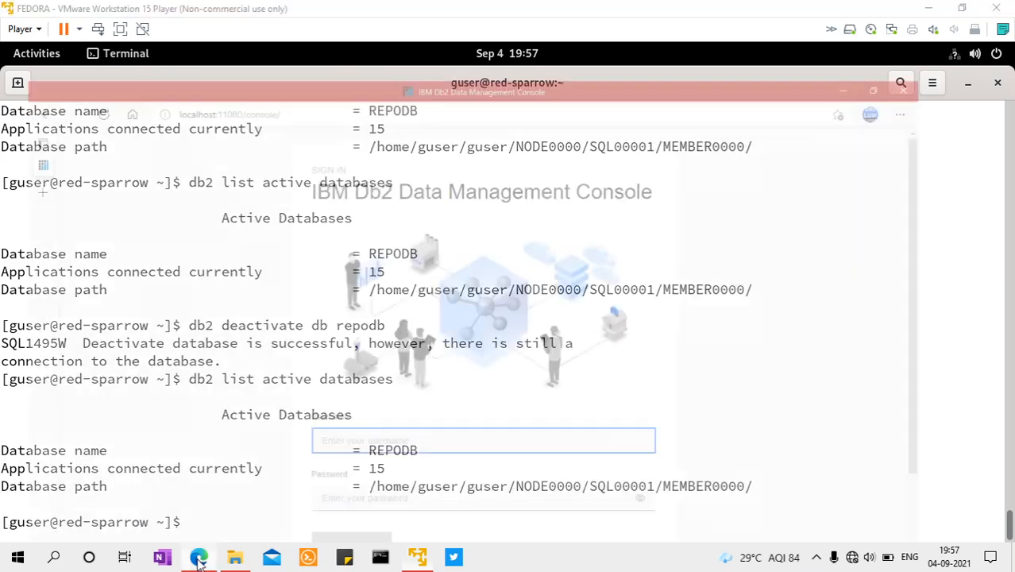
mouse_move(109, 104)
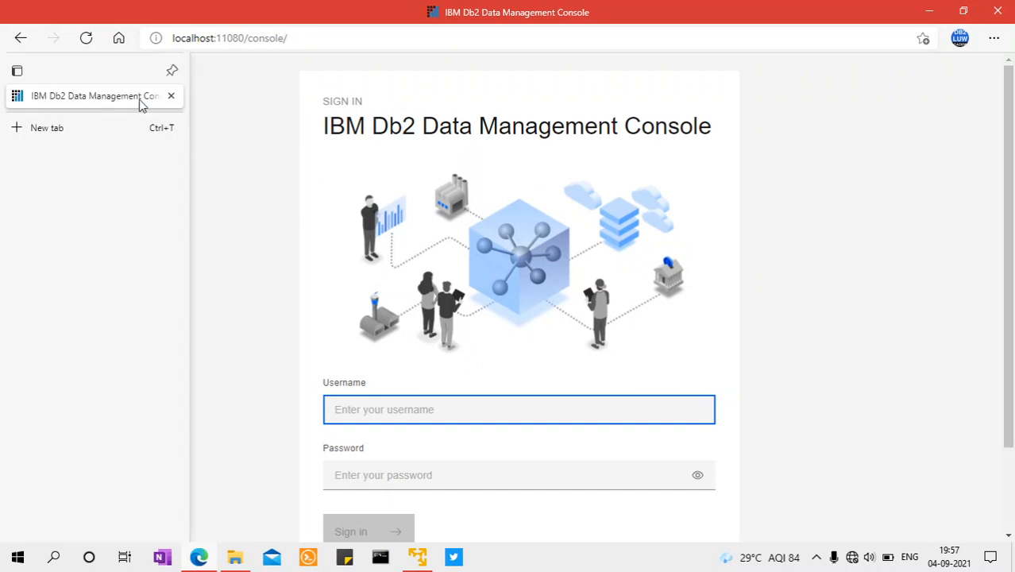
left_click(170, 96)
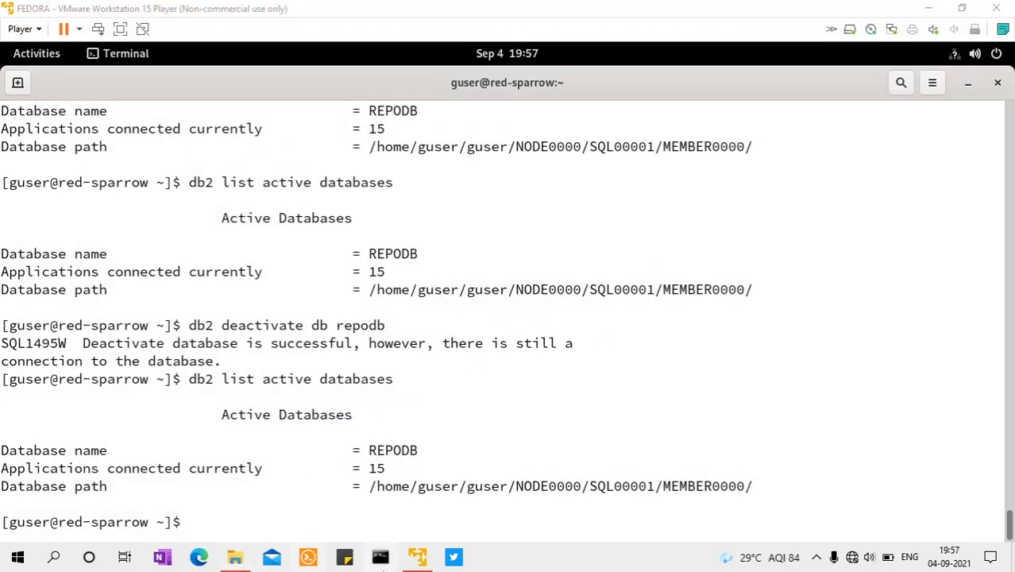
Open the IBM Db2 Console manager from the Windows desktop and stop the console with the Stop console option
left_click(928, 8)
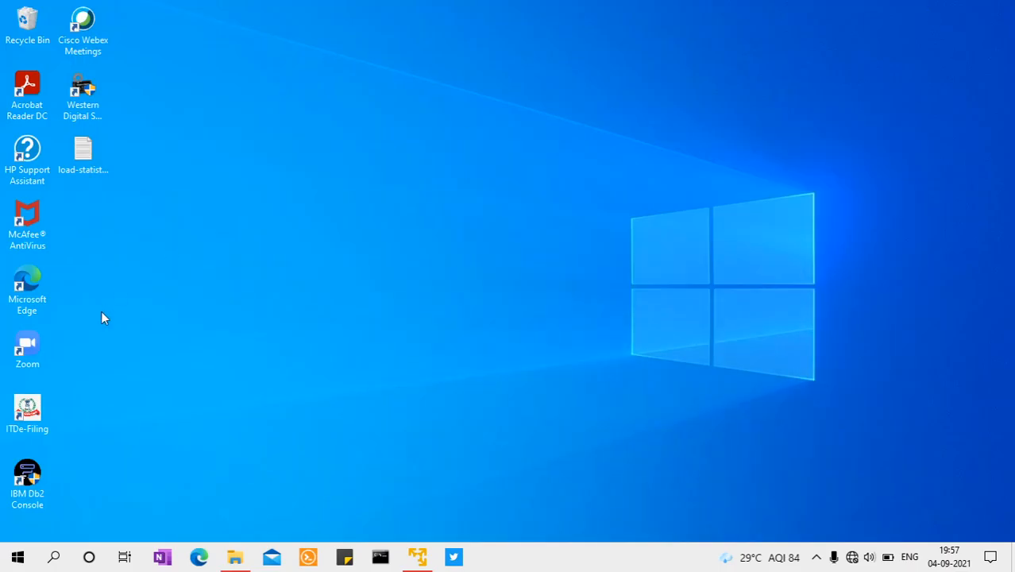
left_click(31, 479)
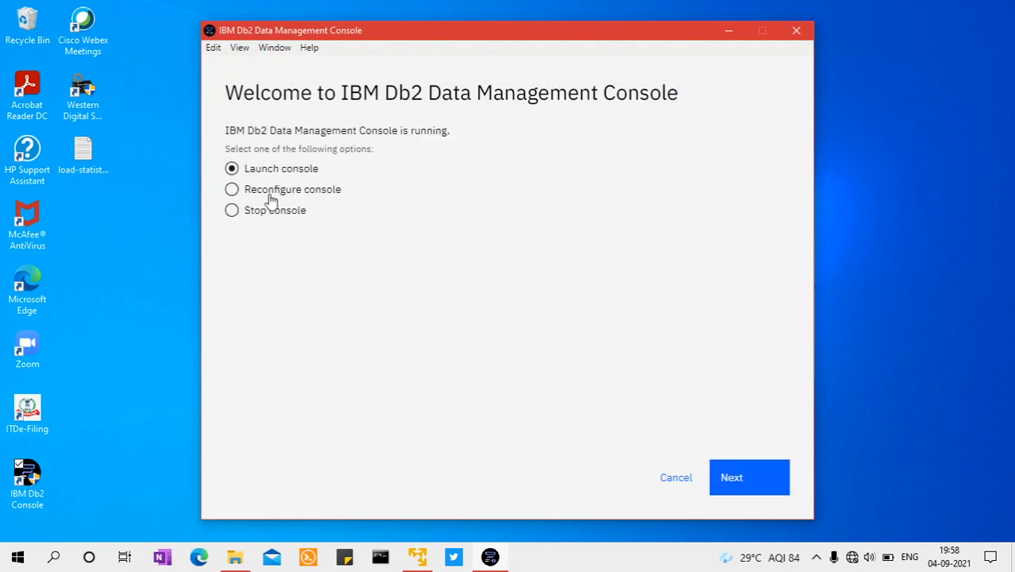
left_click(260, 213)
left_click(724, 478)
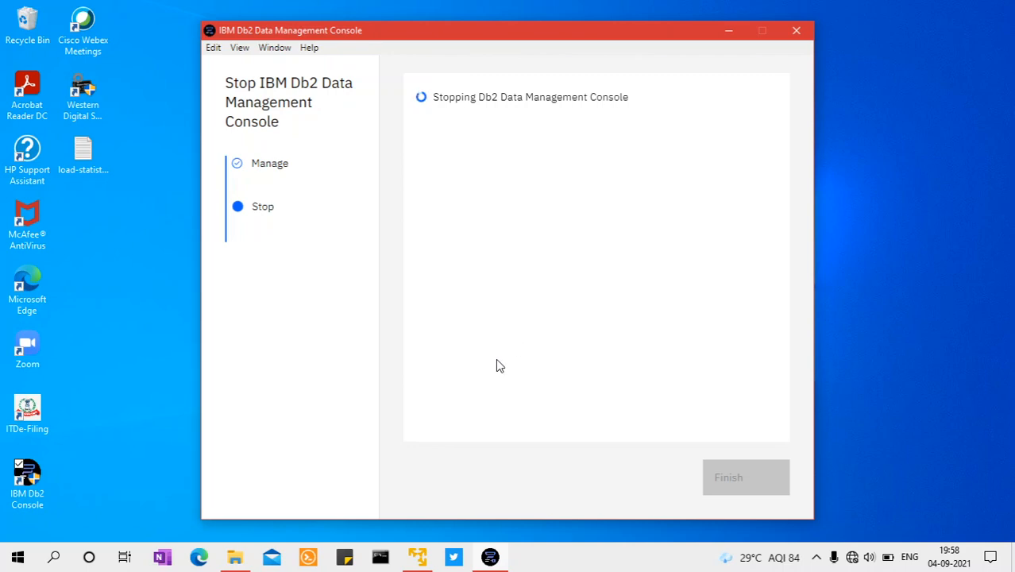
Switch to the Fedora terminal and run db2 list active databases once and db2 list applications three times
mouse_move(418, 555)
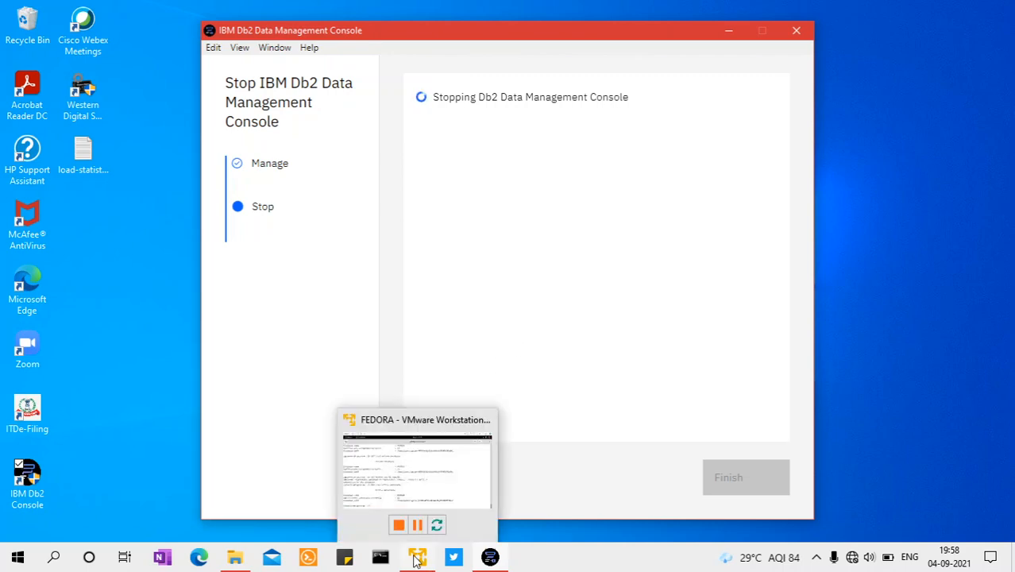
left_click(420, 437)
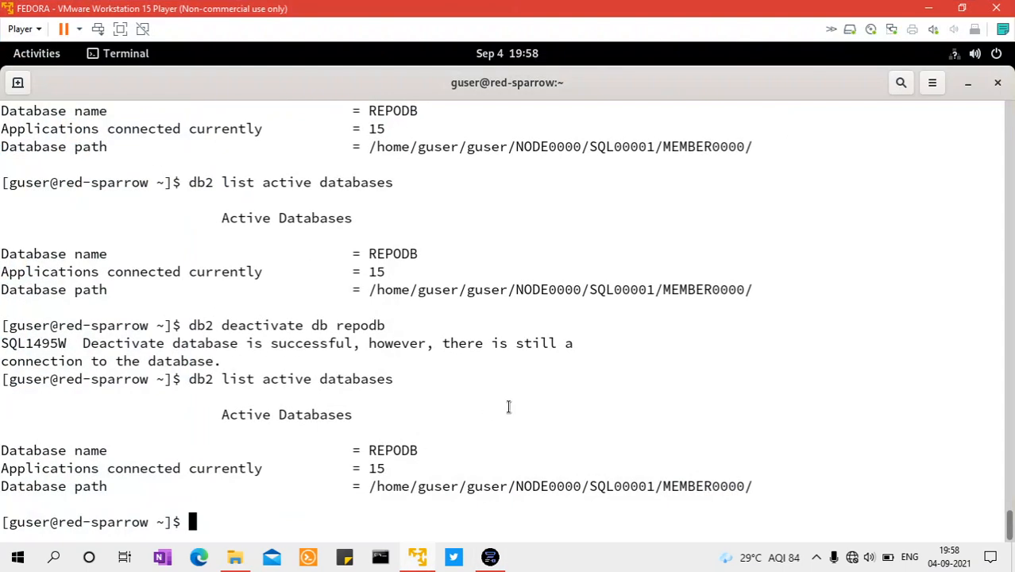
key("Up")
key("Return")
key("Up")
key("Up")
key("Up")
key("Up")
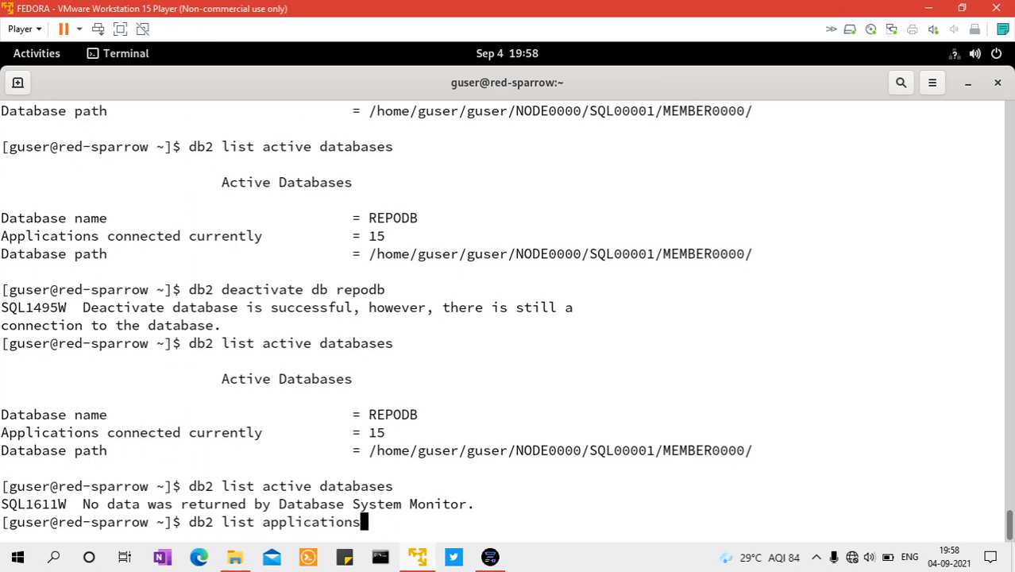
key("Return")
key("Up")
key("Return")
key("Up")
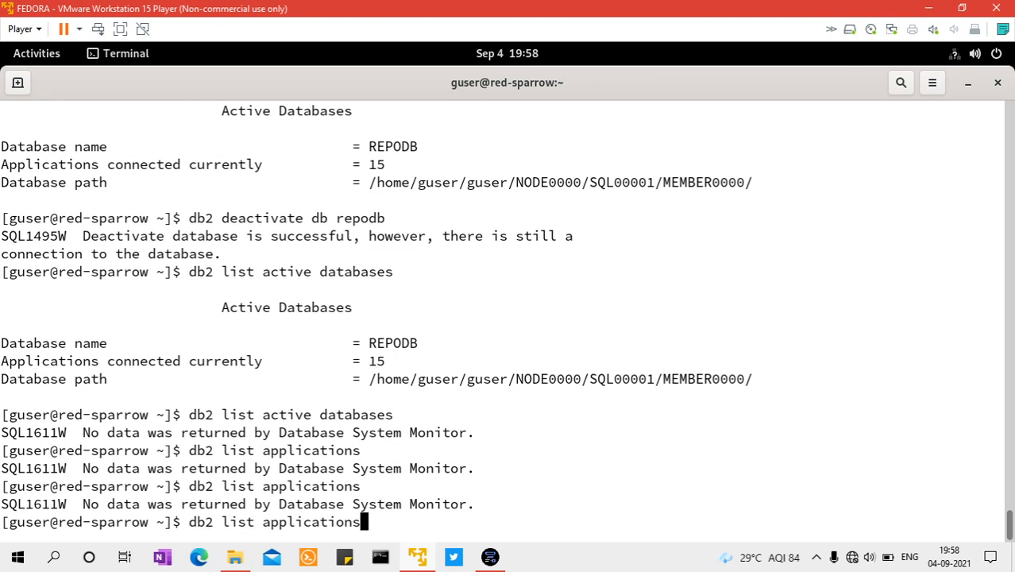
key("Return")
Finish the console's stop wizard, and rerun db2 list applications twice in the Fedora terminal
left_click(926, 9)
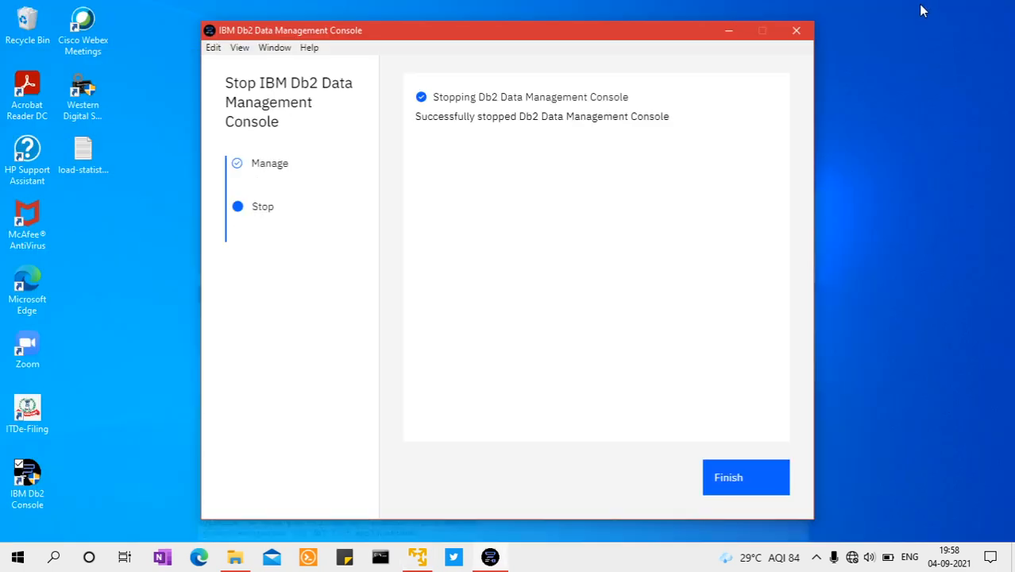
left_click(725, 479)
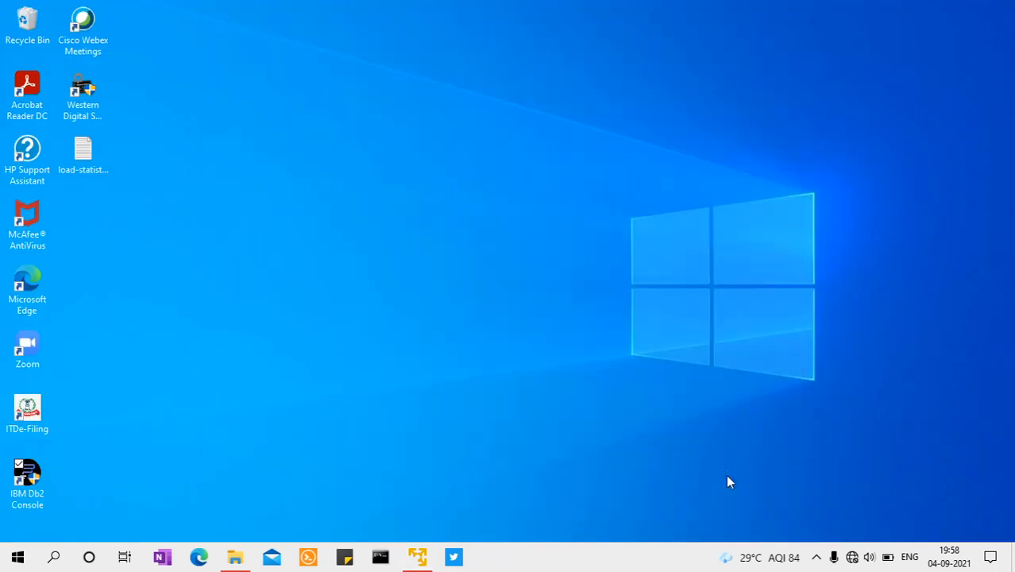
left_click(421, 558)
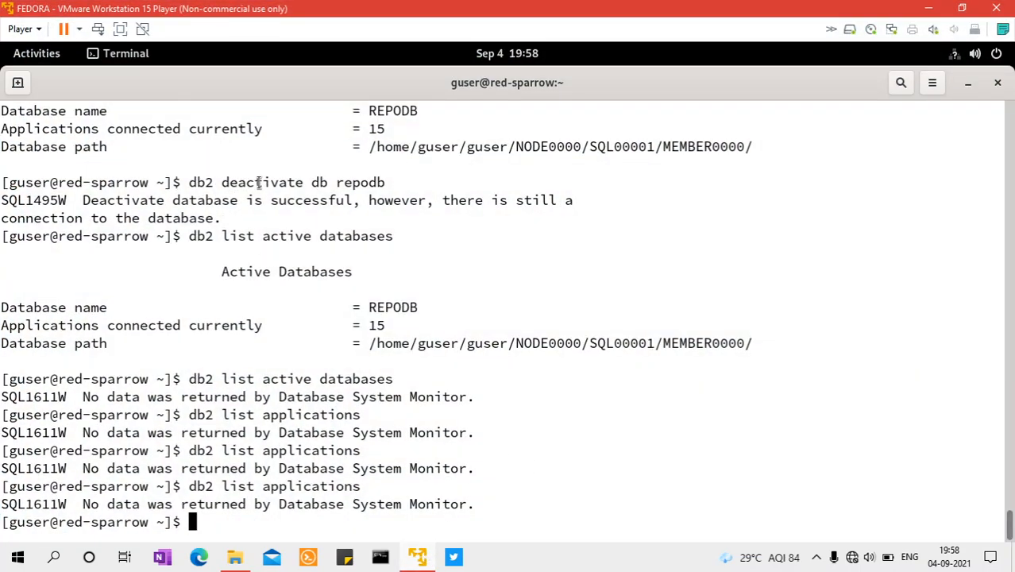
left_click_drag(246, 182, 336, 183)
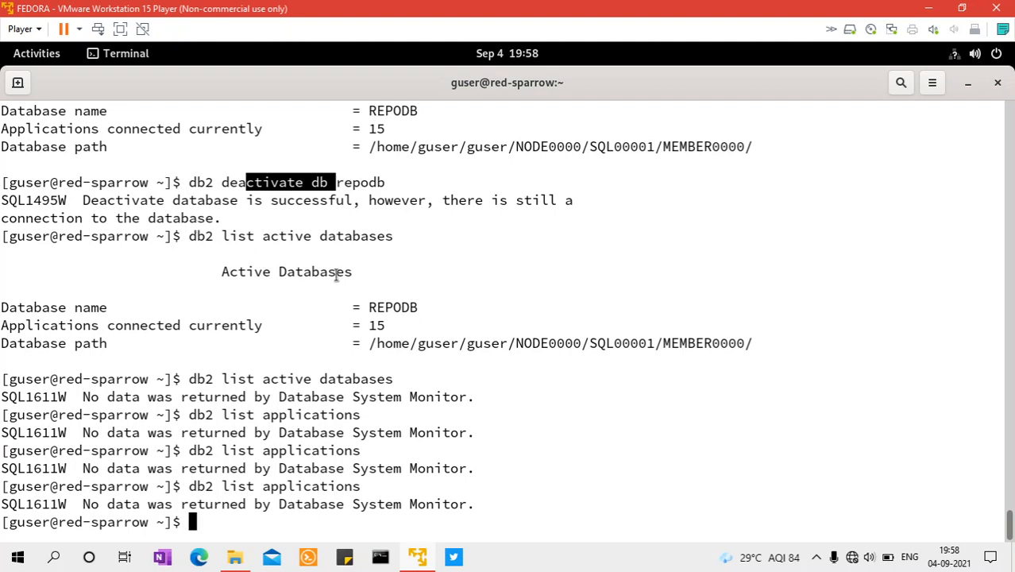
left_click(545, 387)
key("Up")
key("Return")
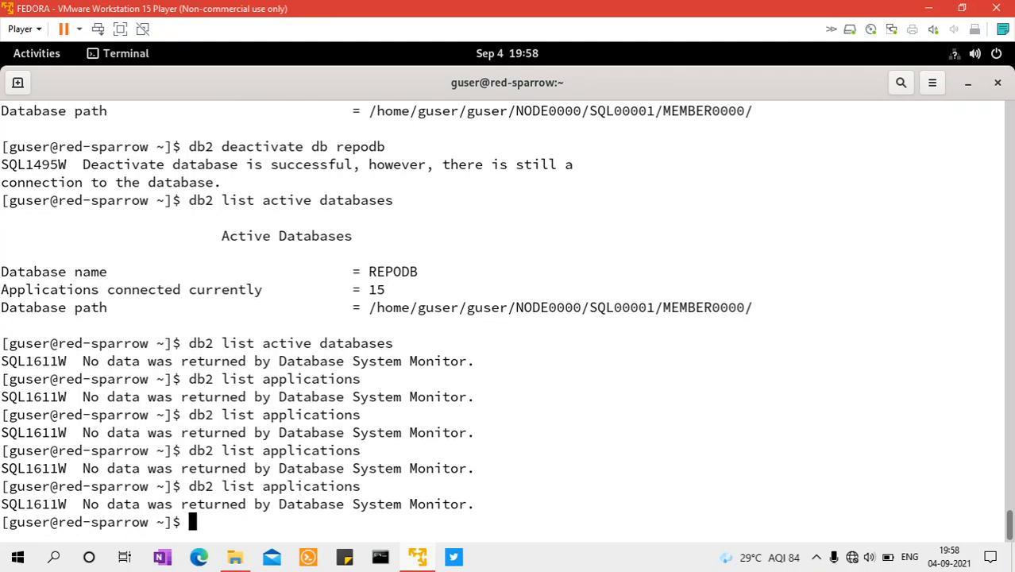
key("Up")
key("Return")
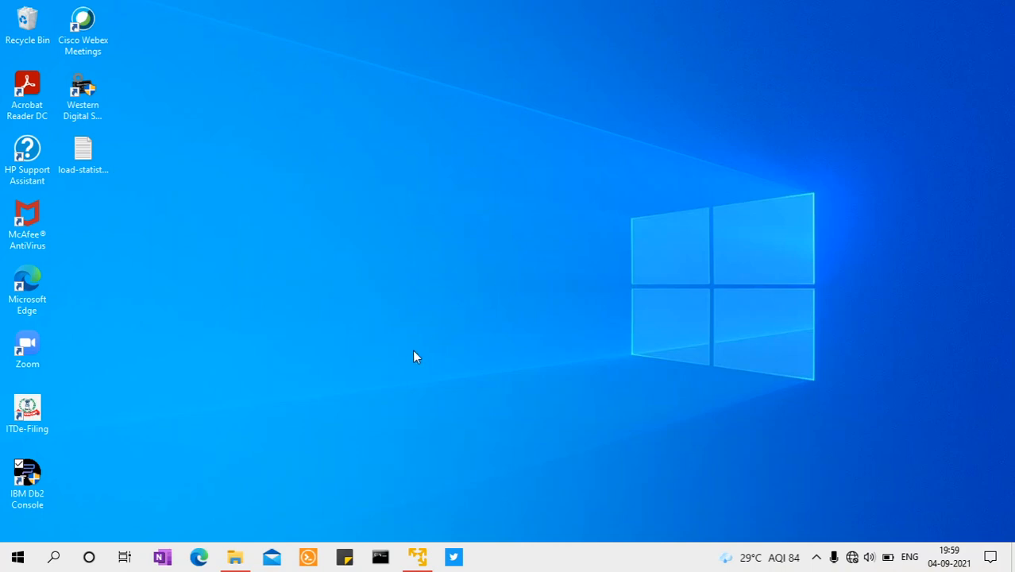
left_click(817, 557)
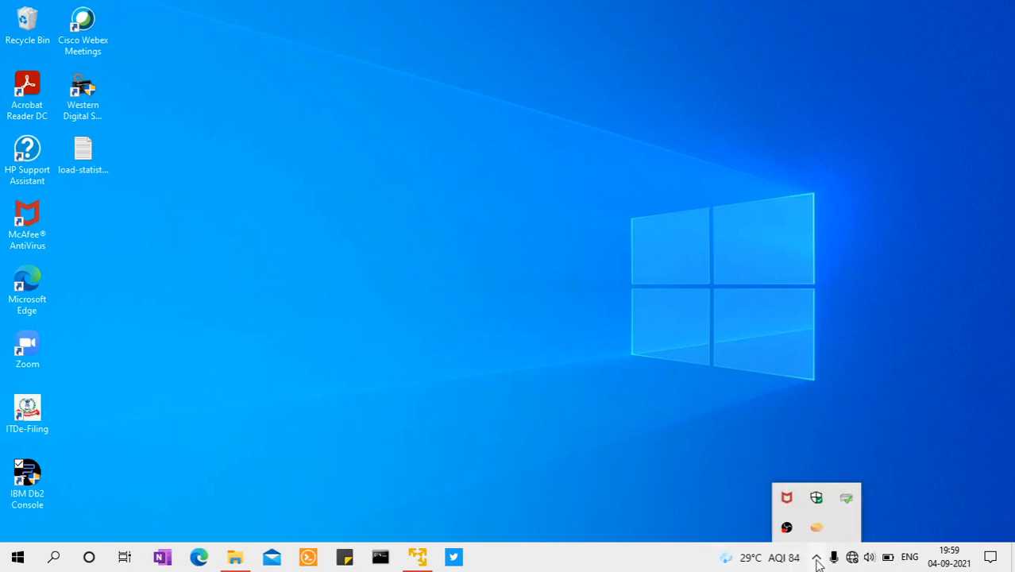